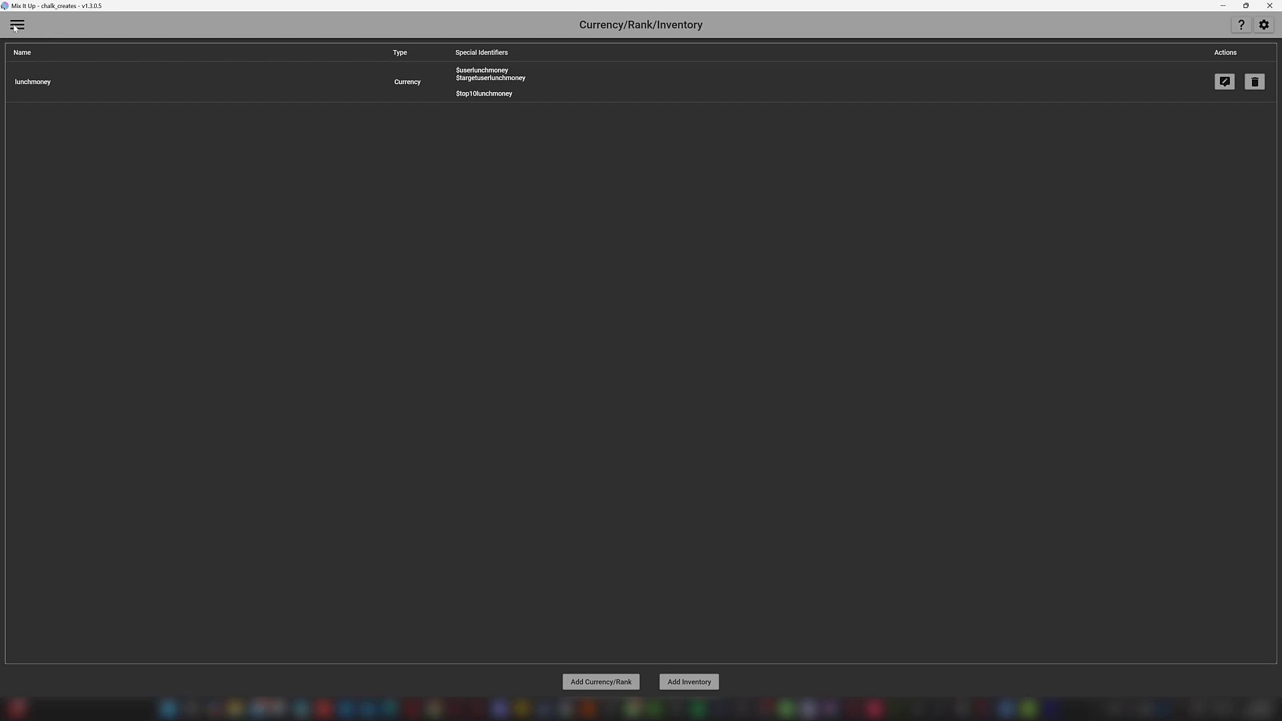
Step: Go to the Currency, Rank & Inventory page from the navigation menu
click(16, 27)
click(280, 160)
click(19, 28)
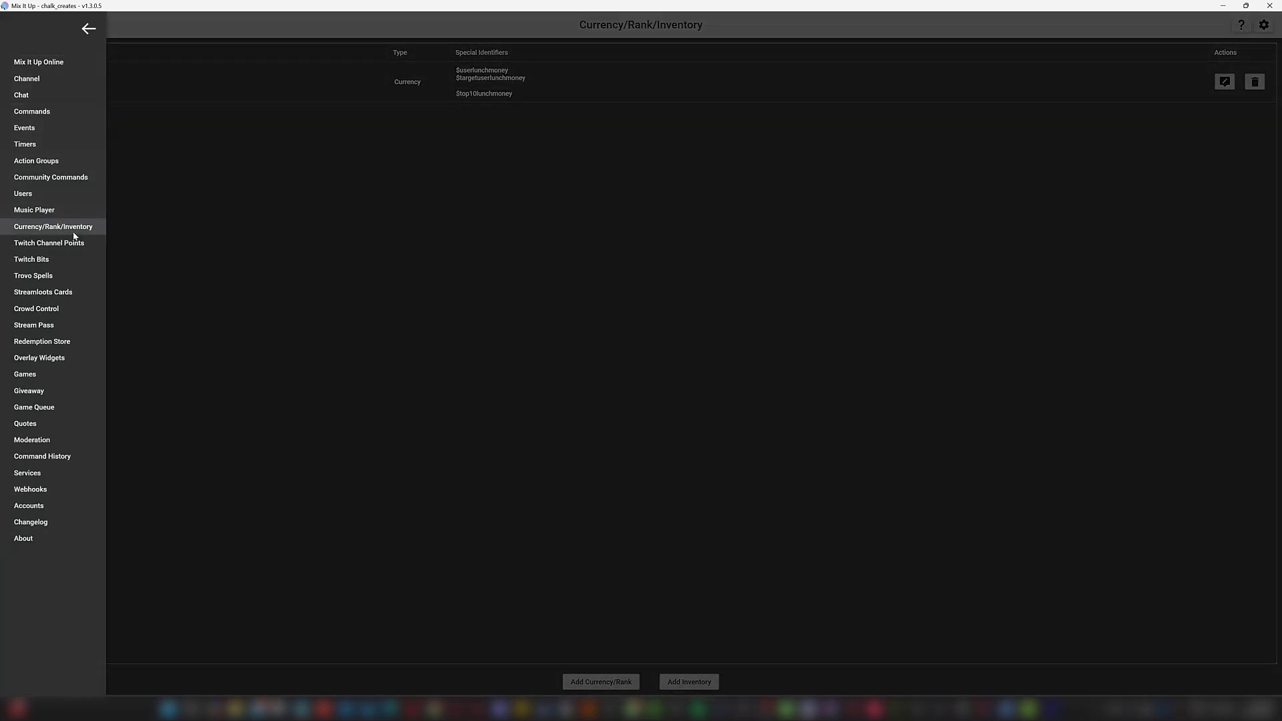
click(47, 230)
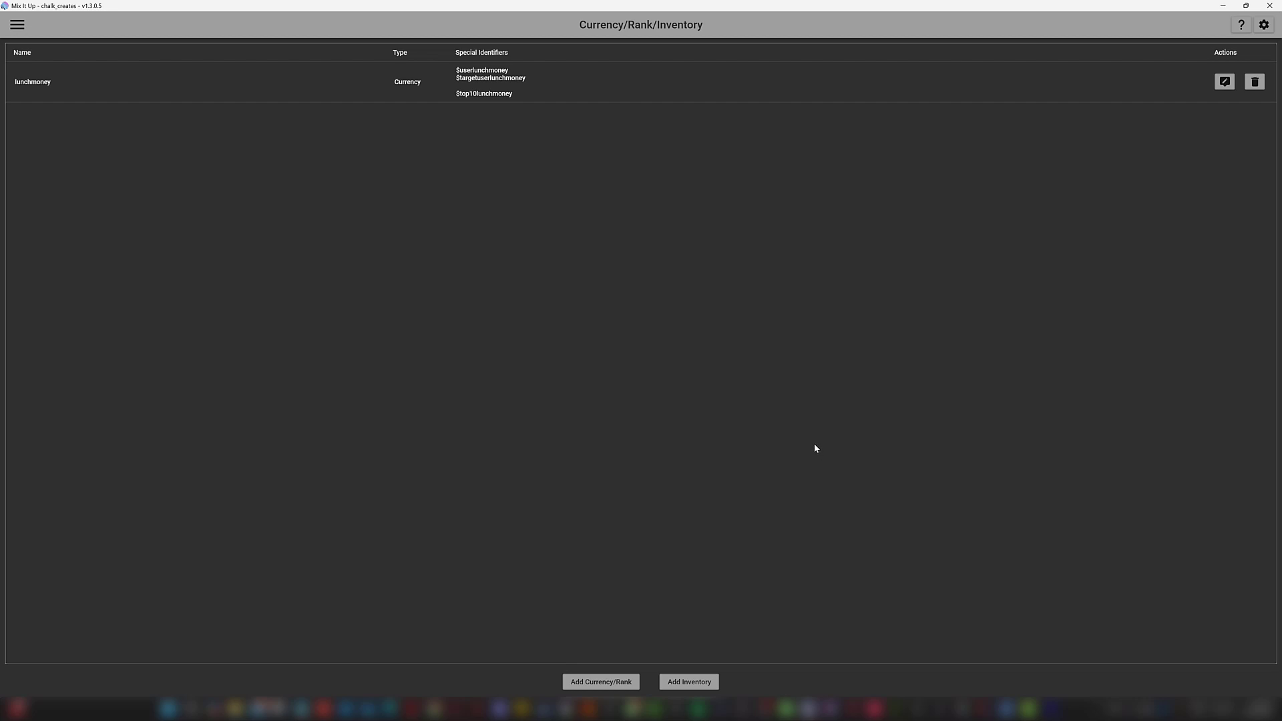
Step: Add a CheckIn currency with Acquire Rate disabled and decline creating its commands
click(582, 684)
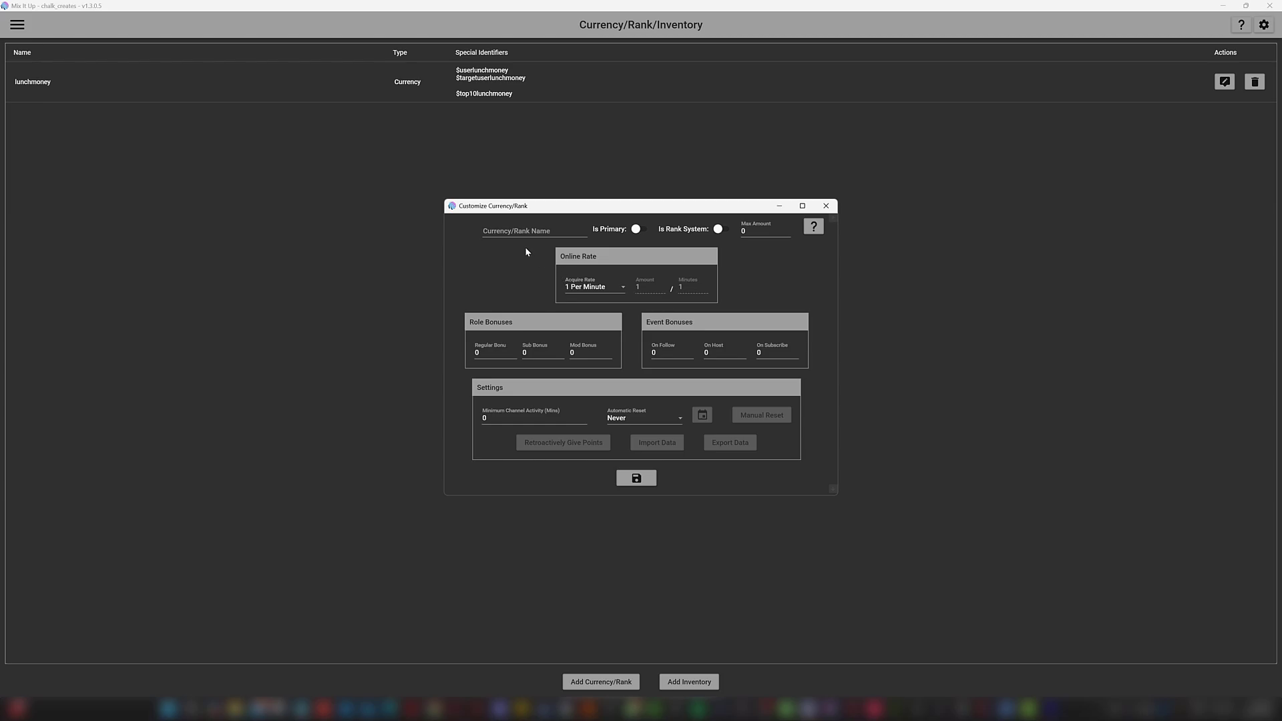
click(528, 231)
text(CheckIn)
click(609, 292)
click(599, 375)
click(637, 479)
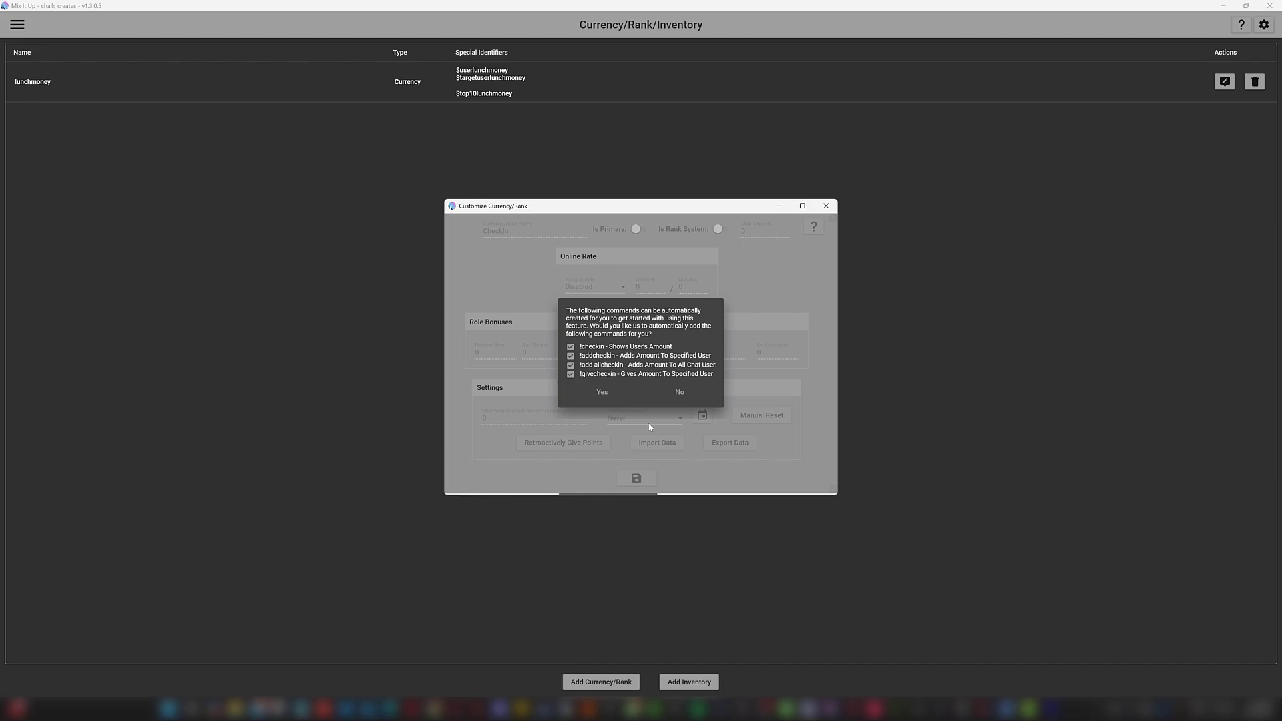
click(680, 394)
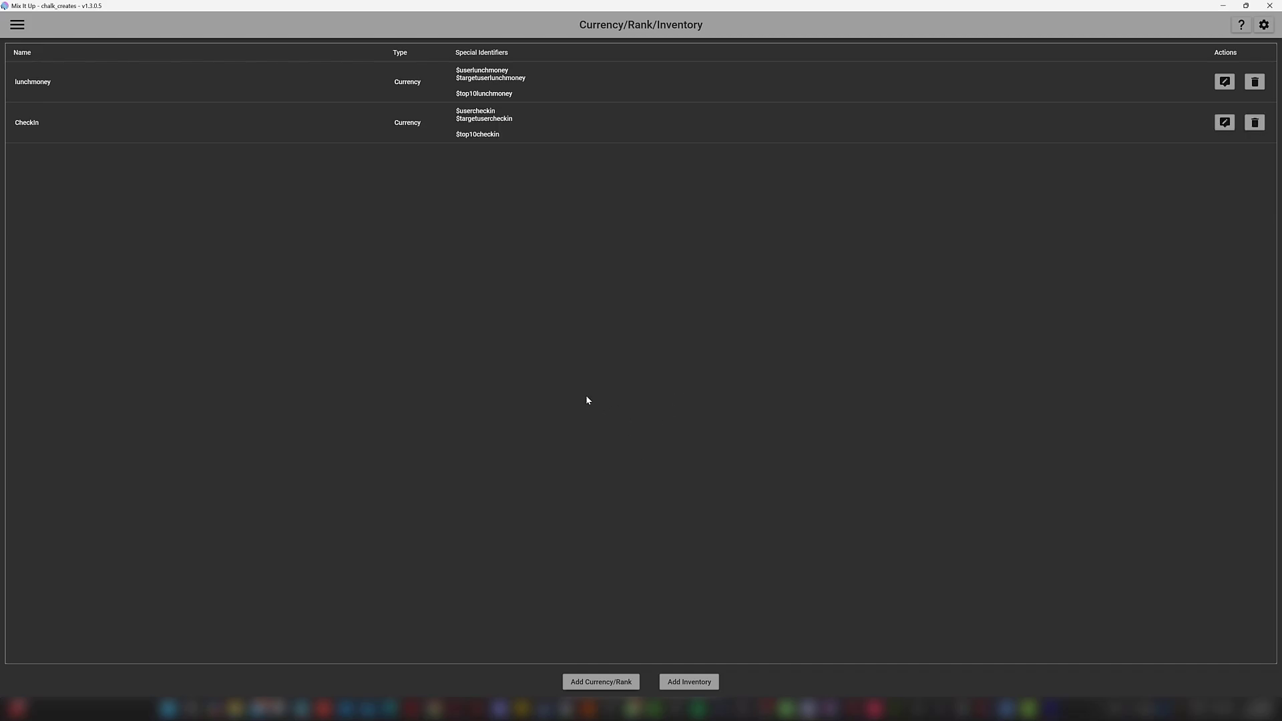
click(17, 25)
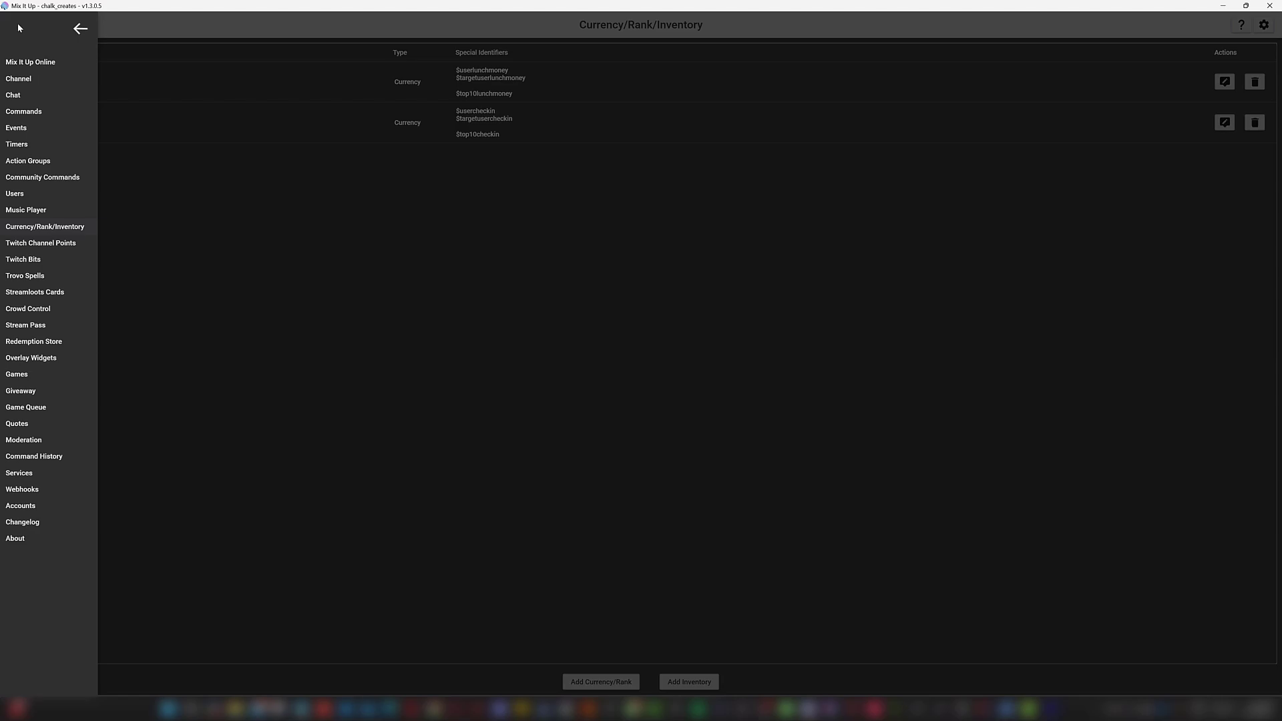
Step: Create a 'Daily check in' channel point reward and show it under Ungrouped rewards
click(59, 244)
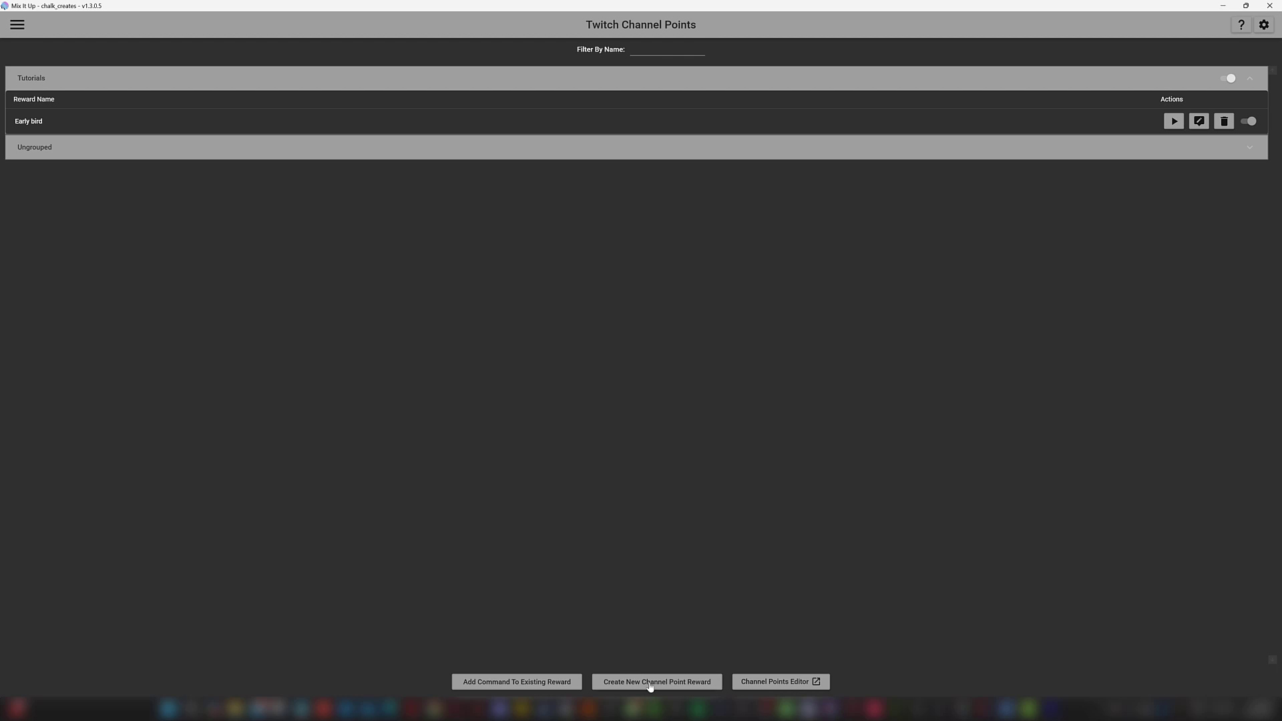
click(690, 682)
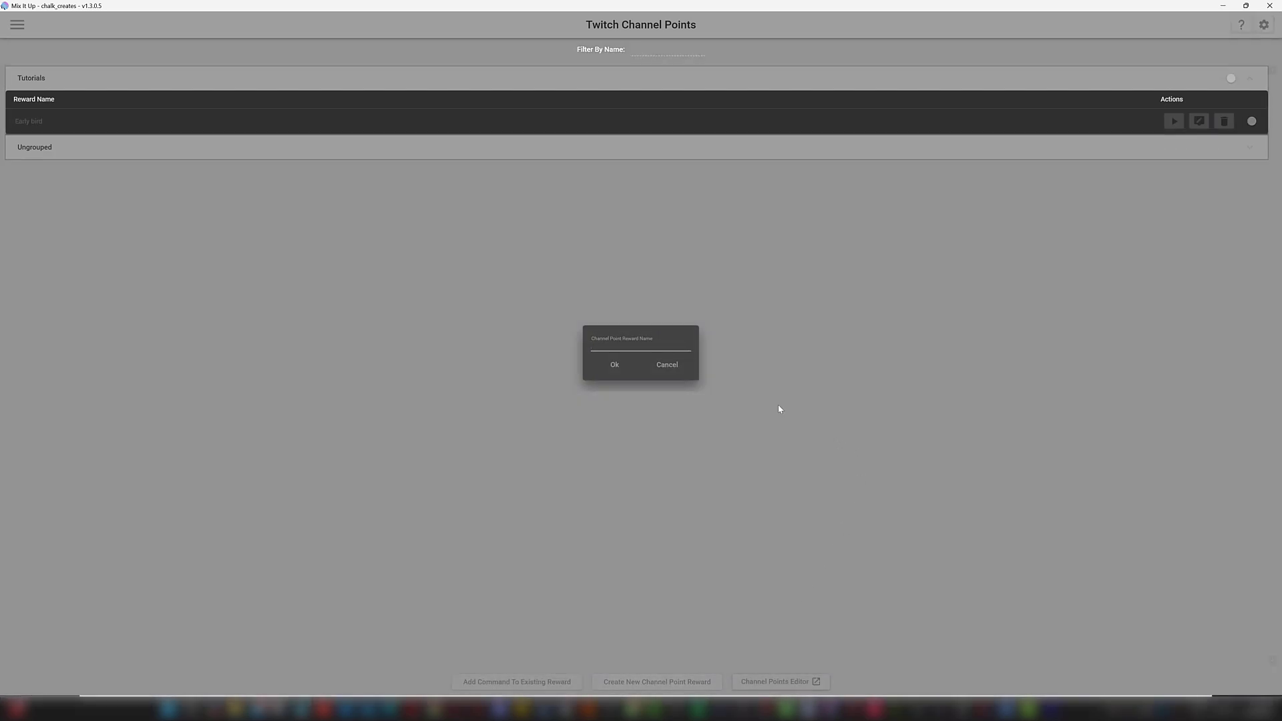
text(Check)
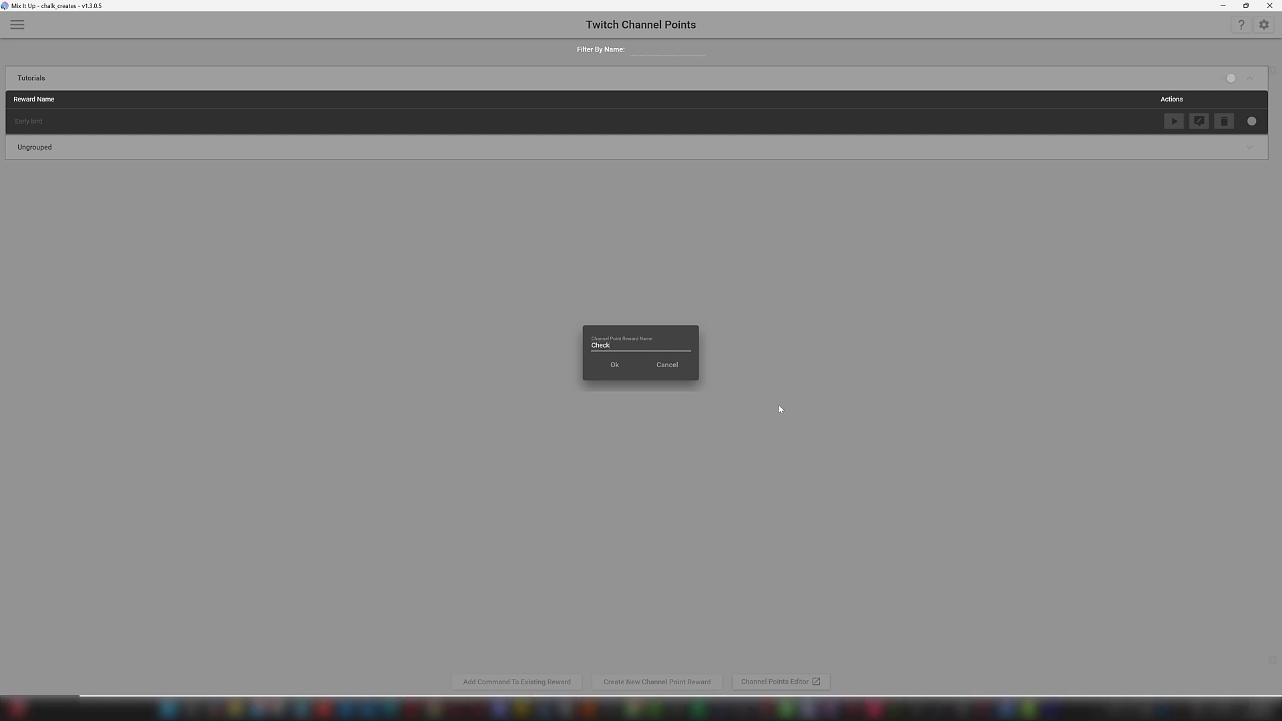
key(BackSpace)
key(BackSpace)
key(BackSpace)
key(BackSpace)
text(Daily check in)
click(609, 370)
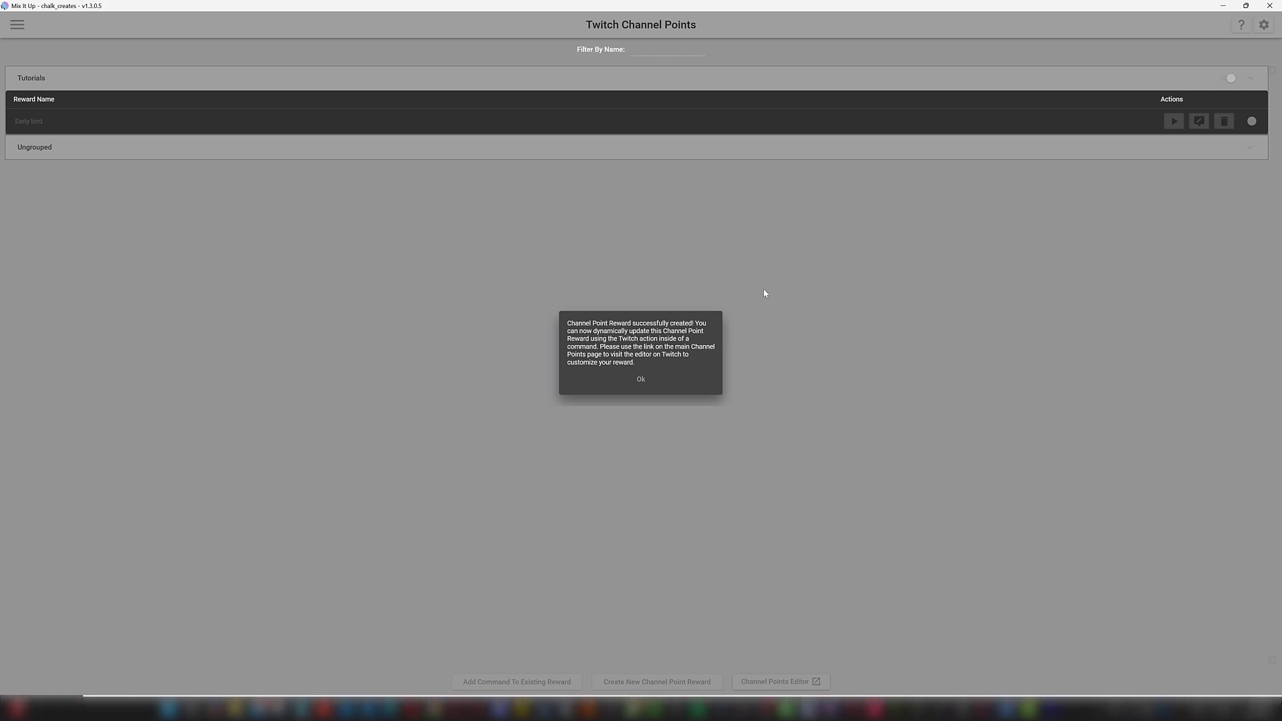
click(672, 381)
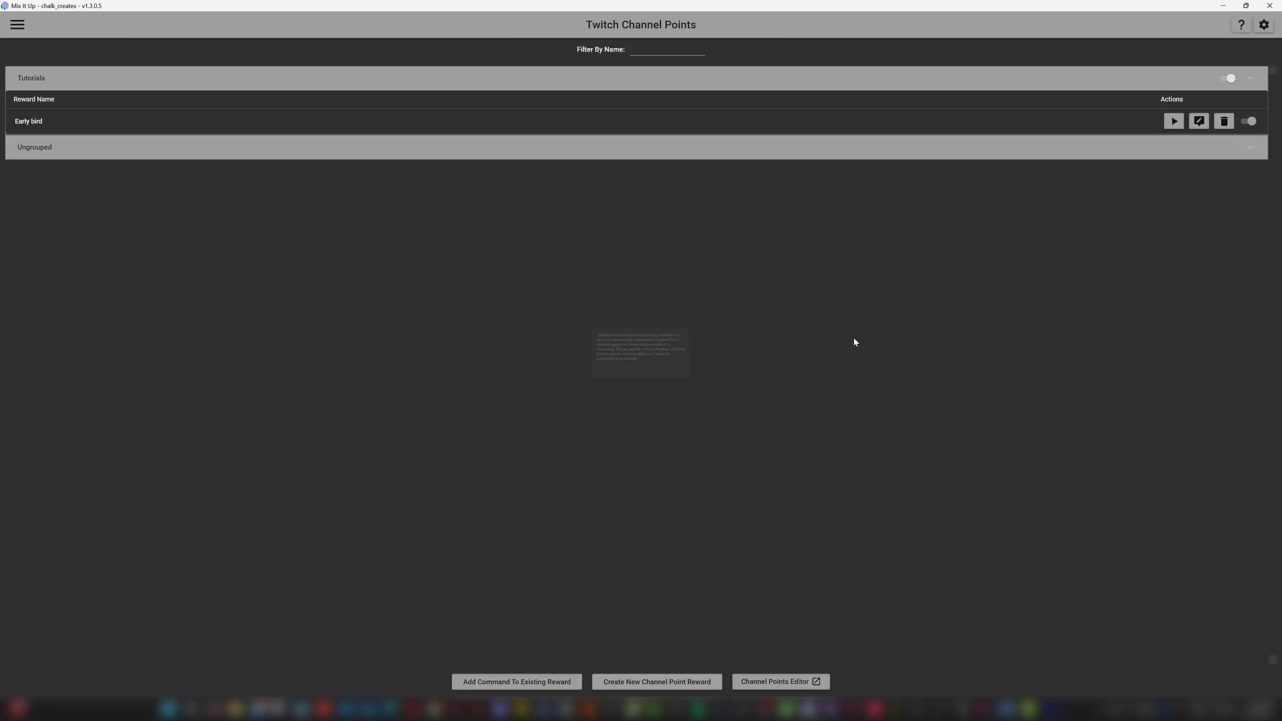
click(763, 155)
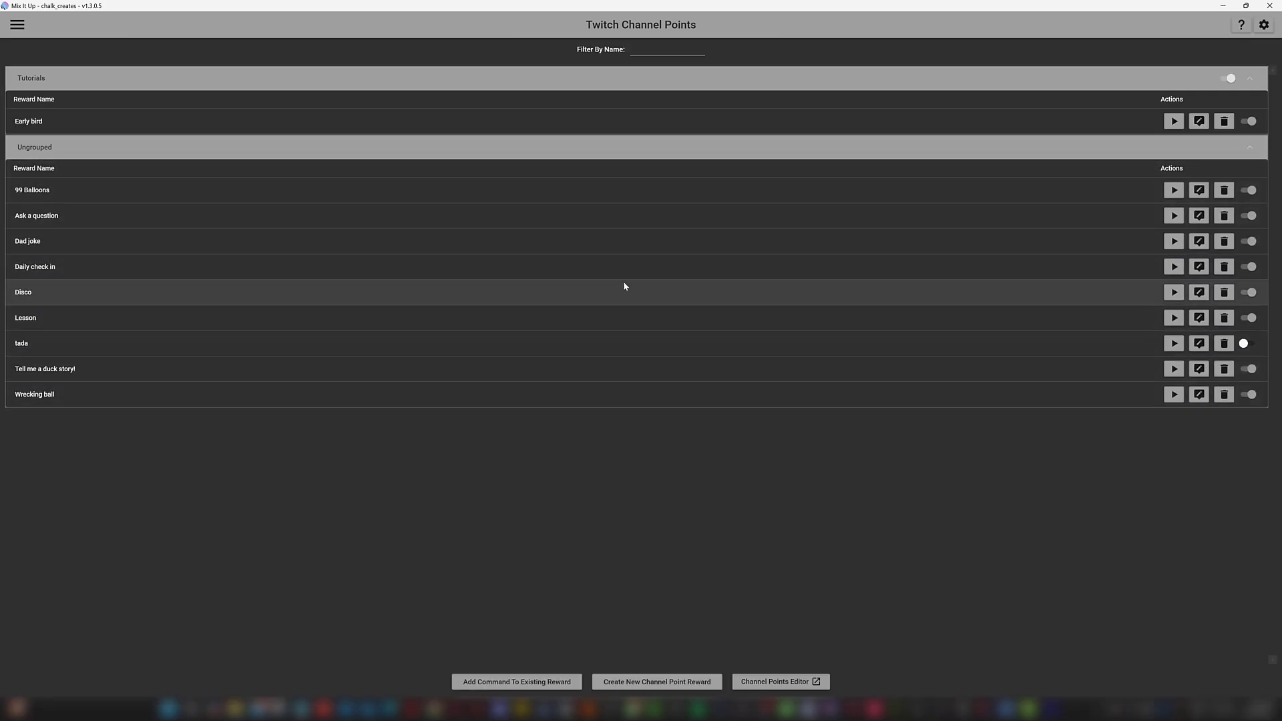
Step: Put the Daily check in command in the Tutorials command group
click(1199, 266)
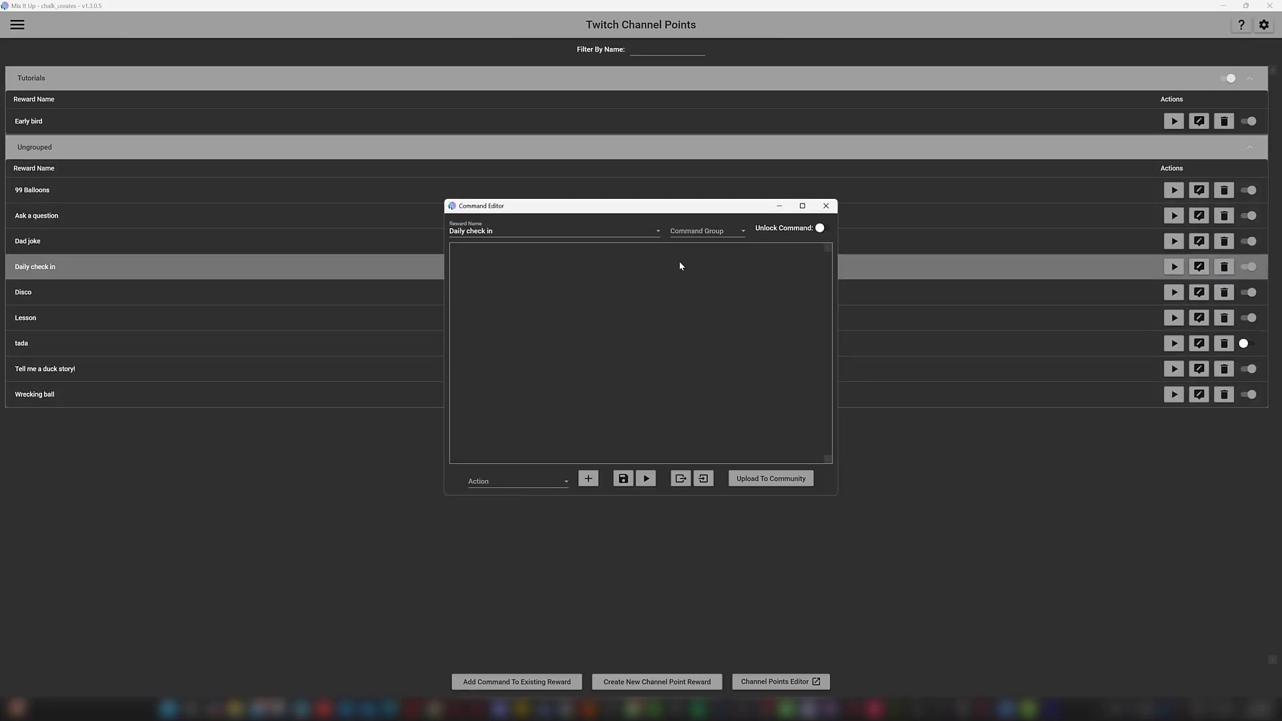
click(695, 229)
click(707, 413)
click(546, 277)
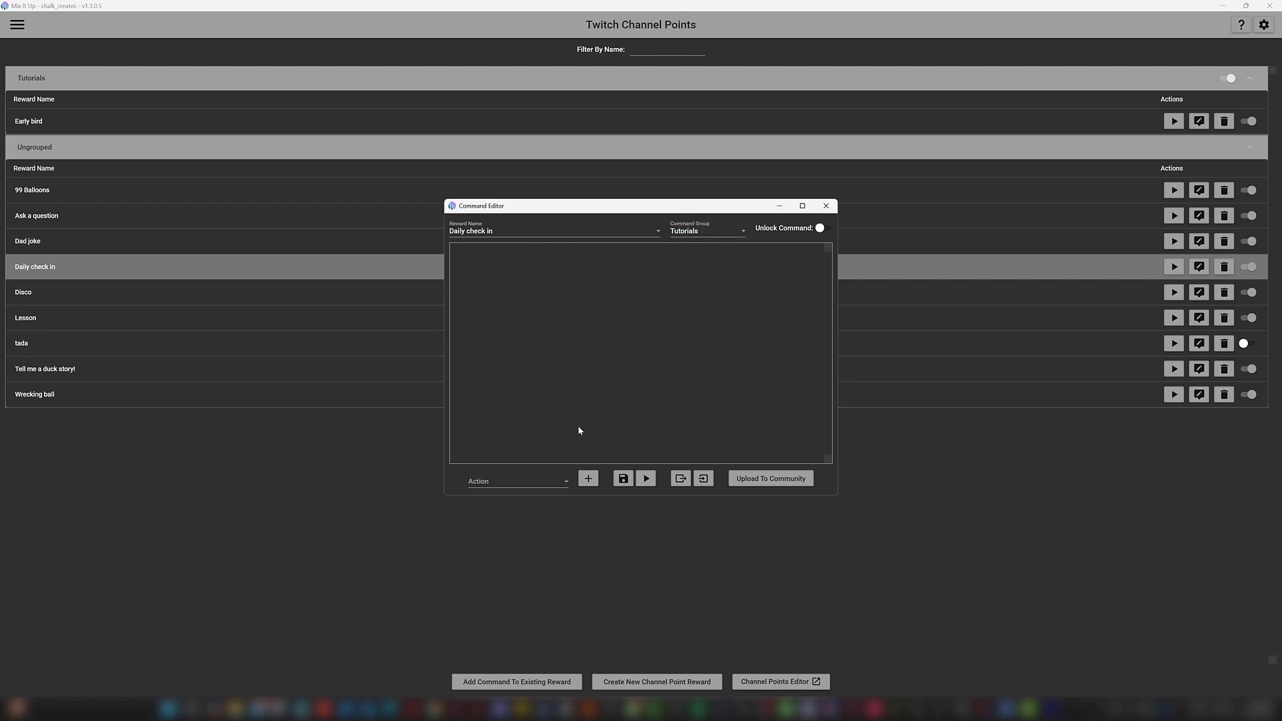
Step: Add a Consumables action that adds 1 CheckIn to the user
click(567, 482)
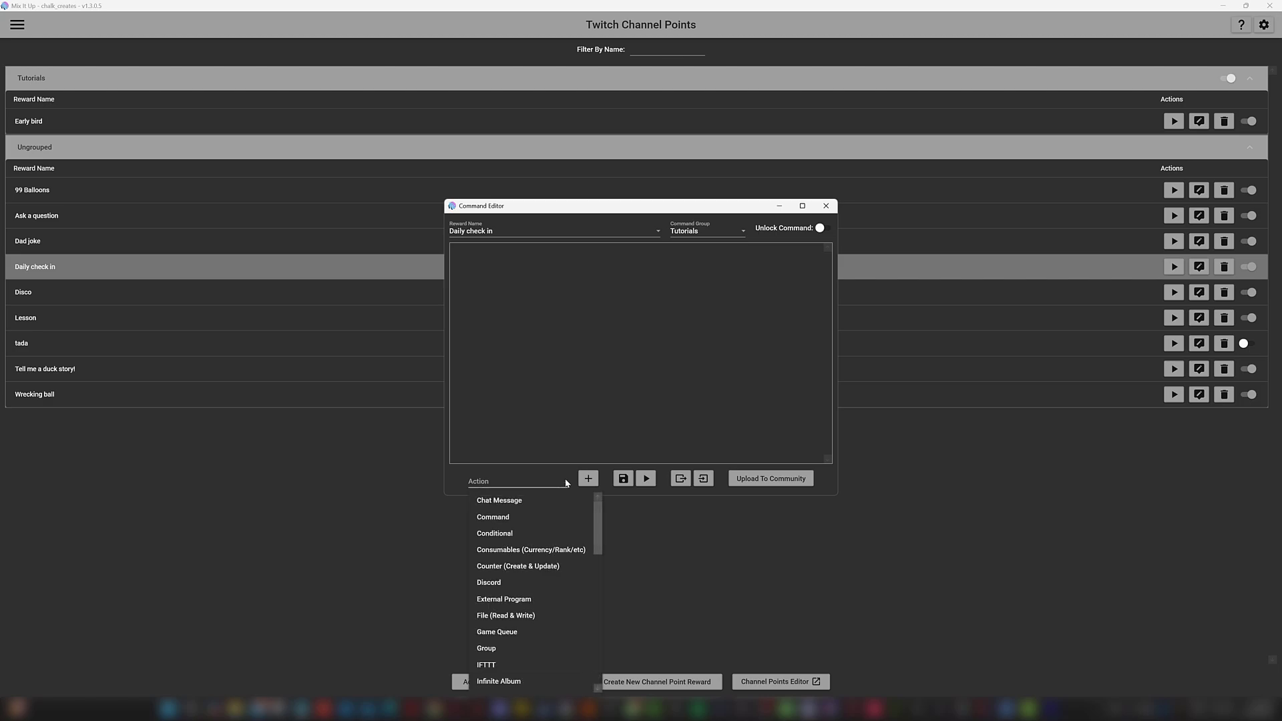
click(522, 550)
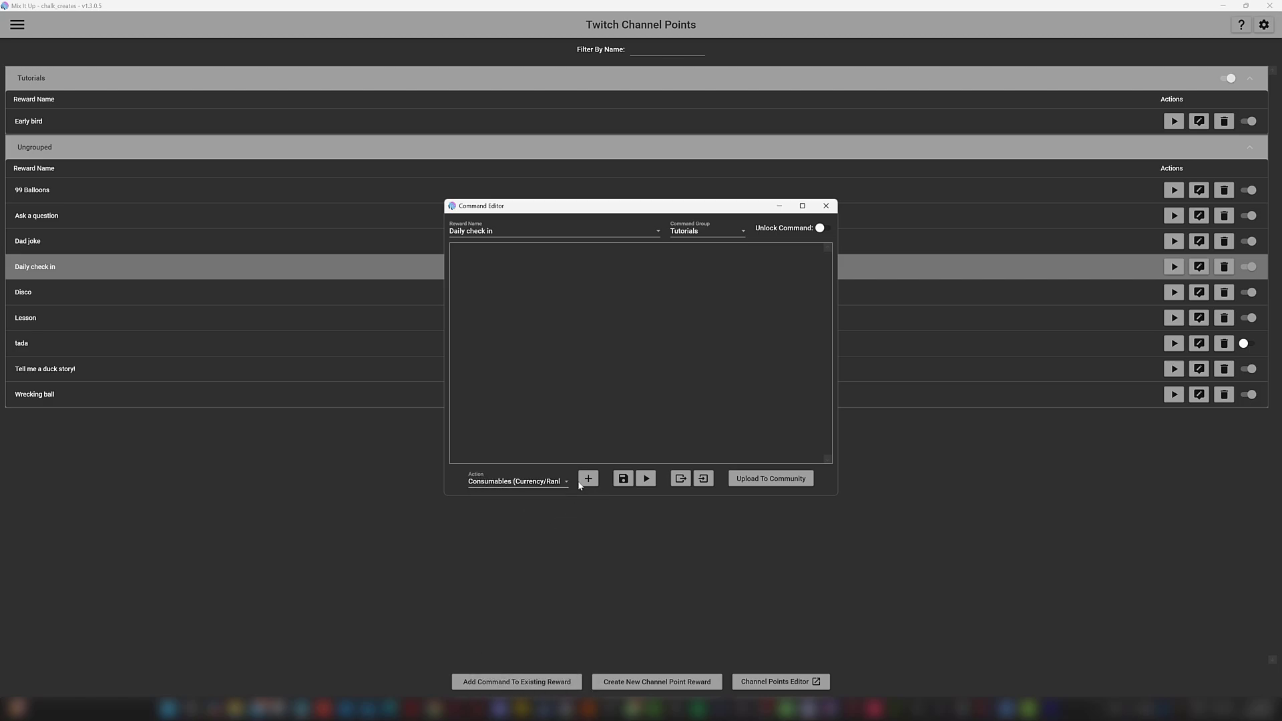
click(588, 478)
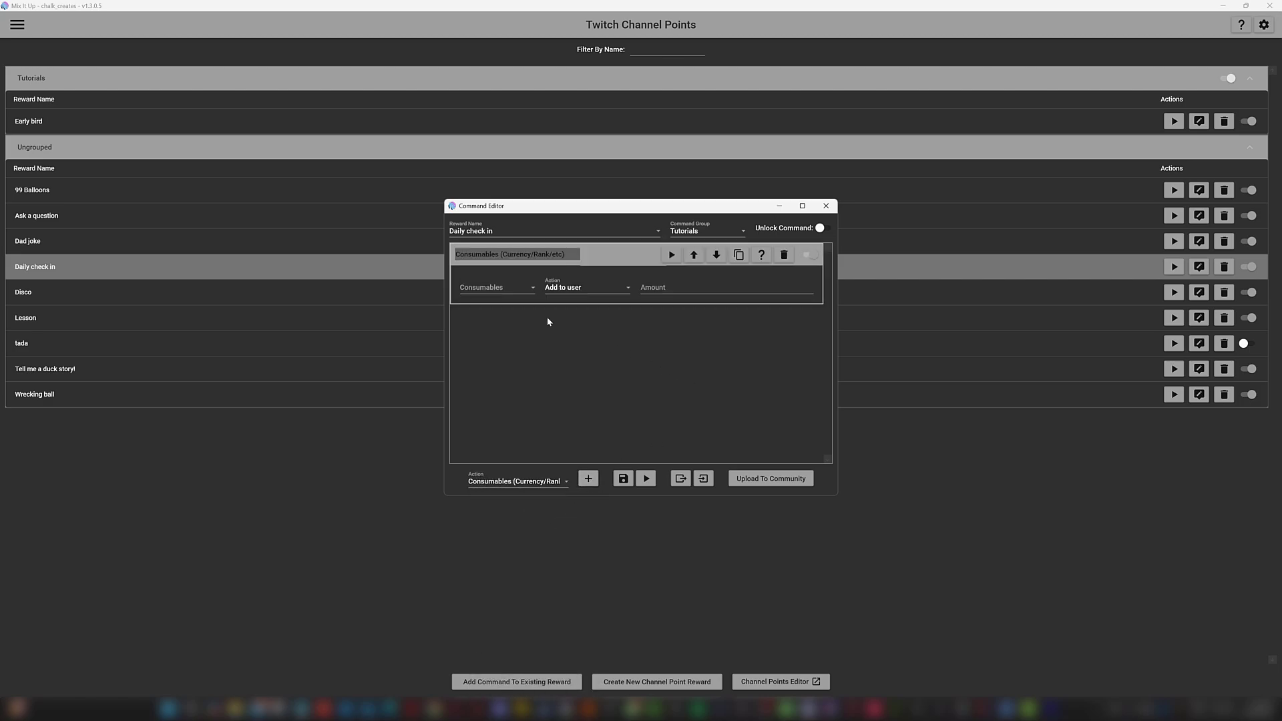
click(507, 287)
click(496, 324)
click(667, 290)
click(655, 350)
Step: Add a Chat Message action after the CheckIn action
click(527, 481)
scroll(521, 528, up, 3)
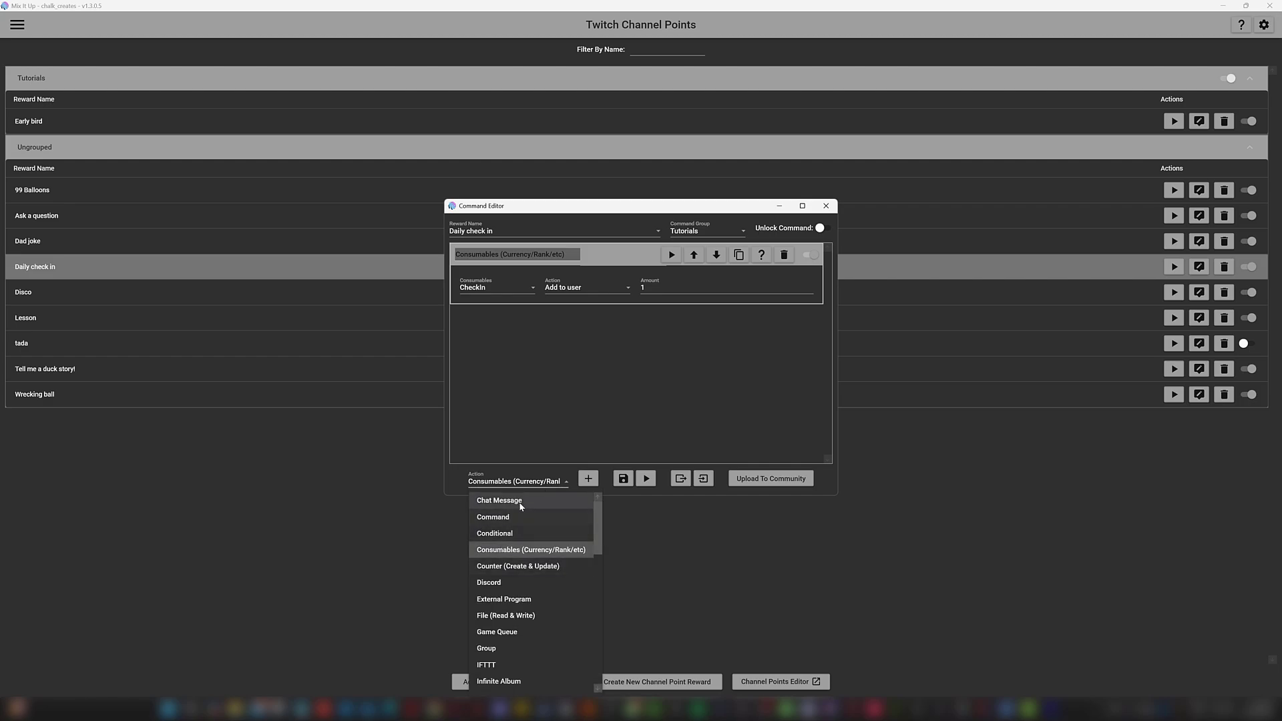
click(522, 507)
click(588, 480)
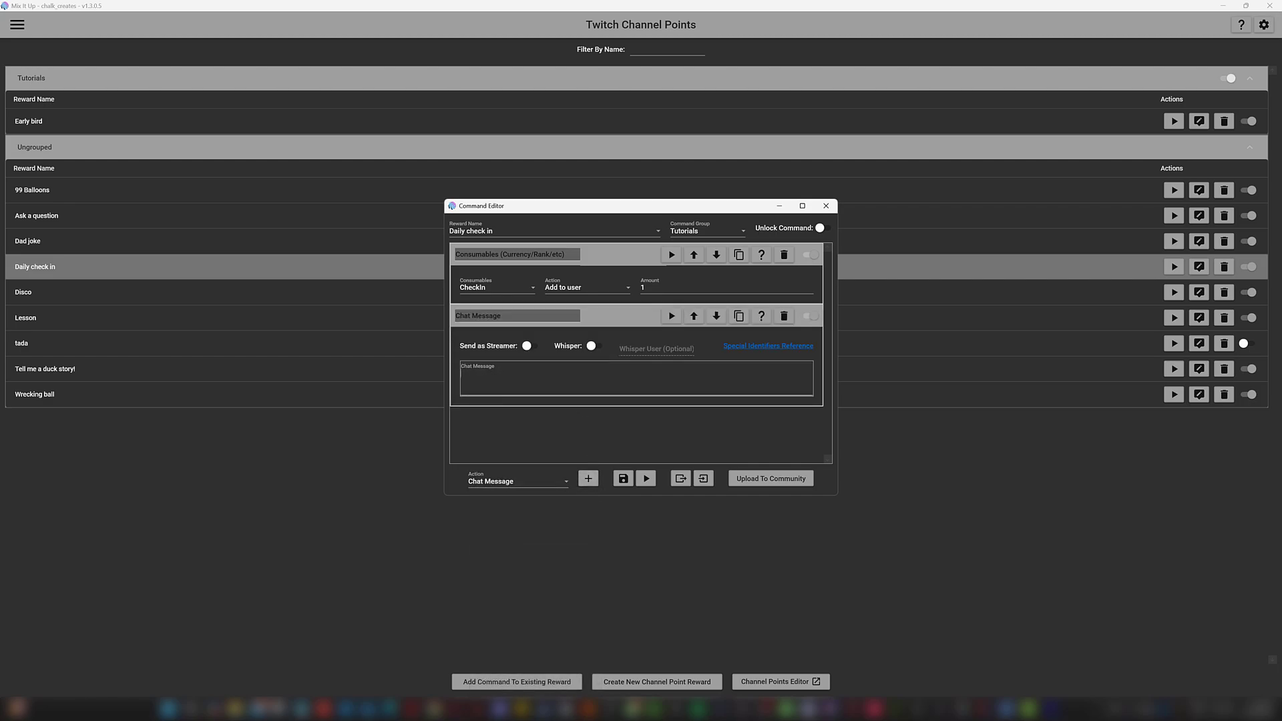
Step: Write the chat message '$username has checked in for the day! They have checked in $userCheckIn times!'
text($username has checked in for the day! They have checked in )
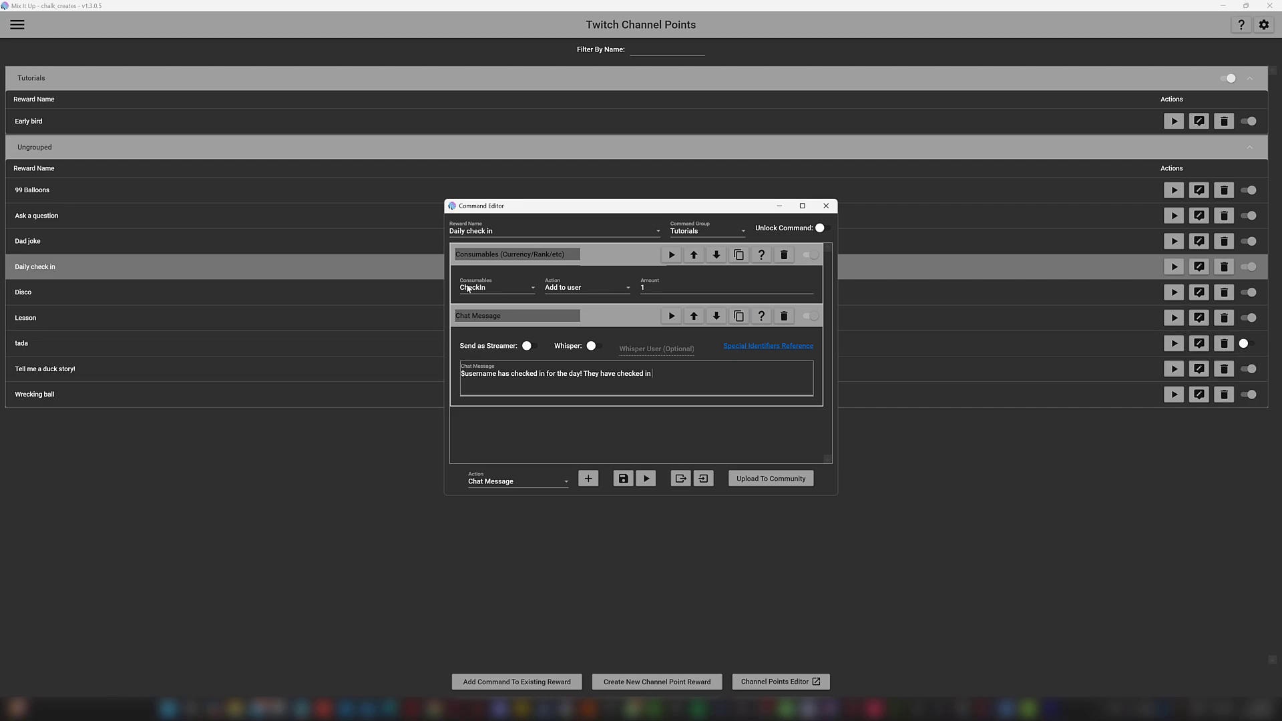
text($)
text(userCheckIn)
text(times!)
click(555, 485)
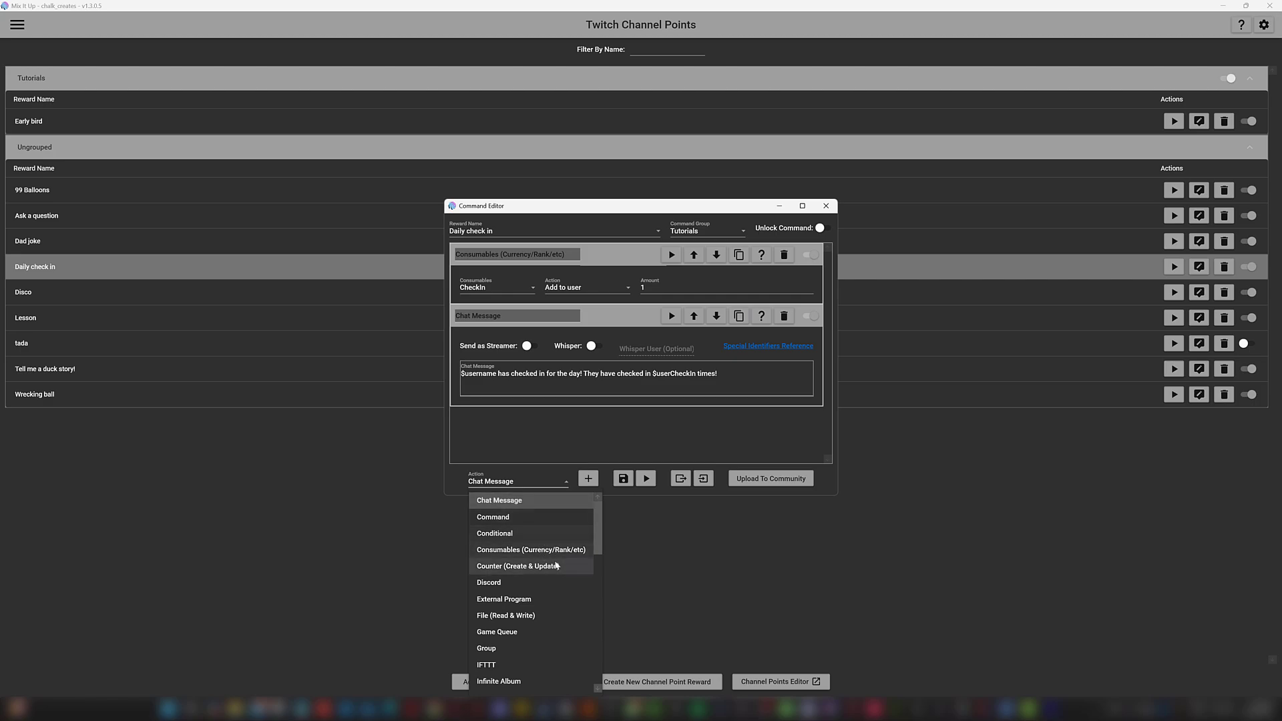
Step: Add a second Consumables action after the chat message and enlarge the Command Editor
click(554, 550)
click(588, 479)
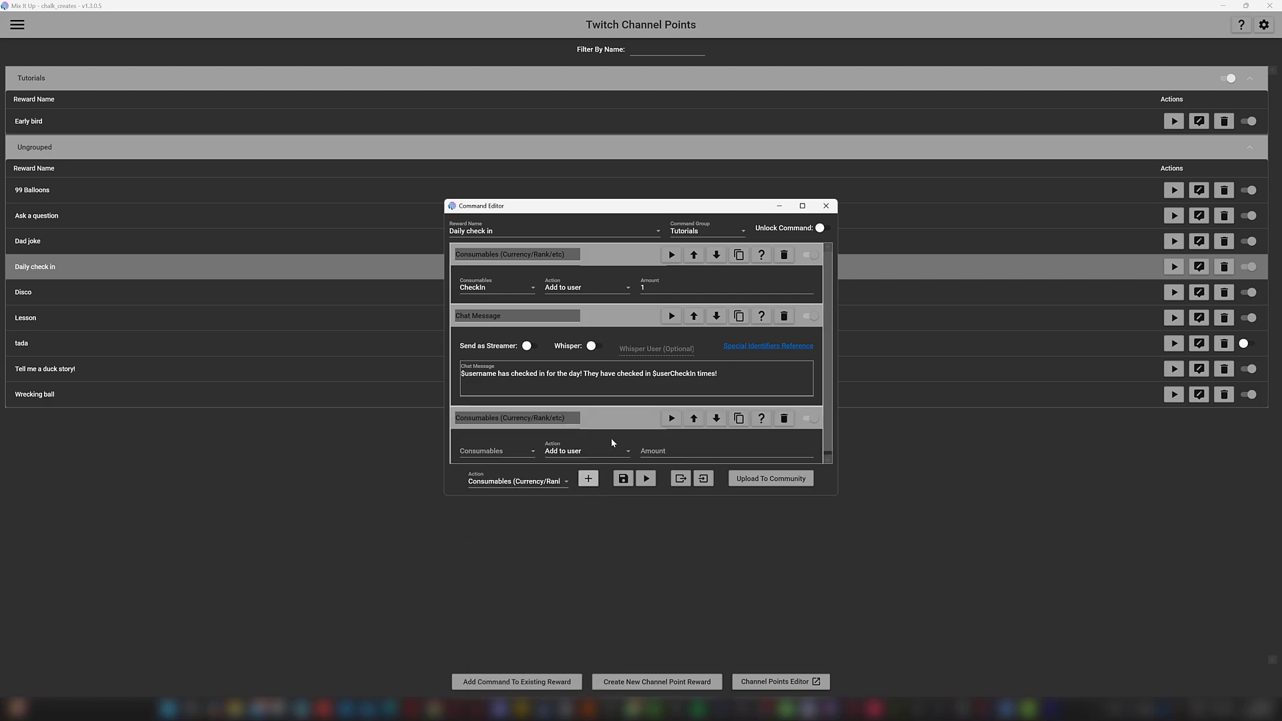
drag(837, 495, 869, 610)
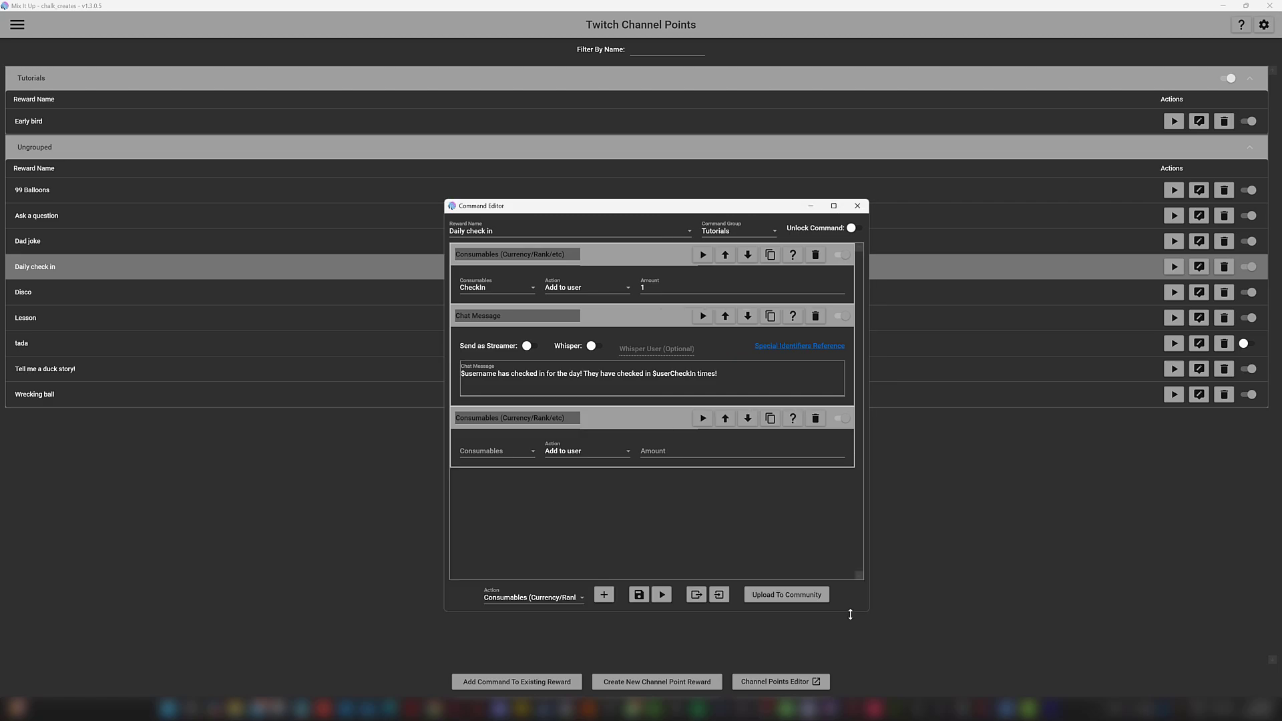
click(515, 454)
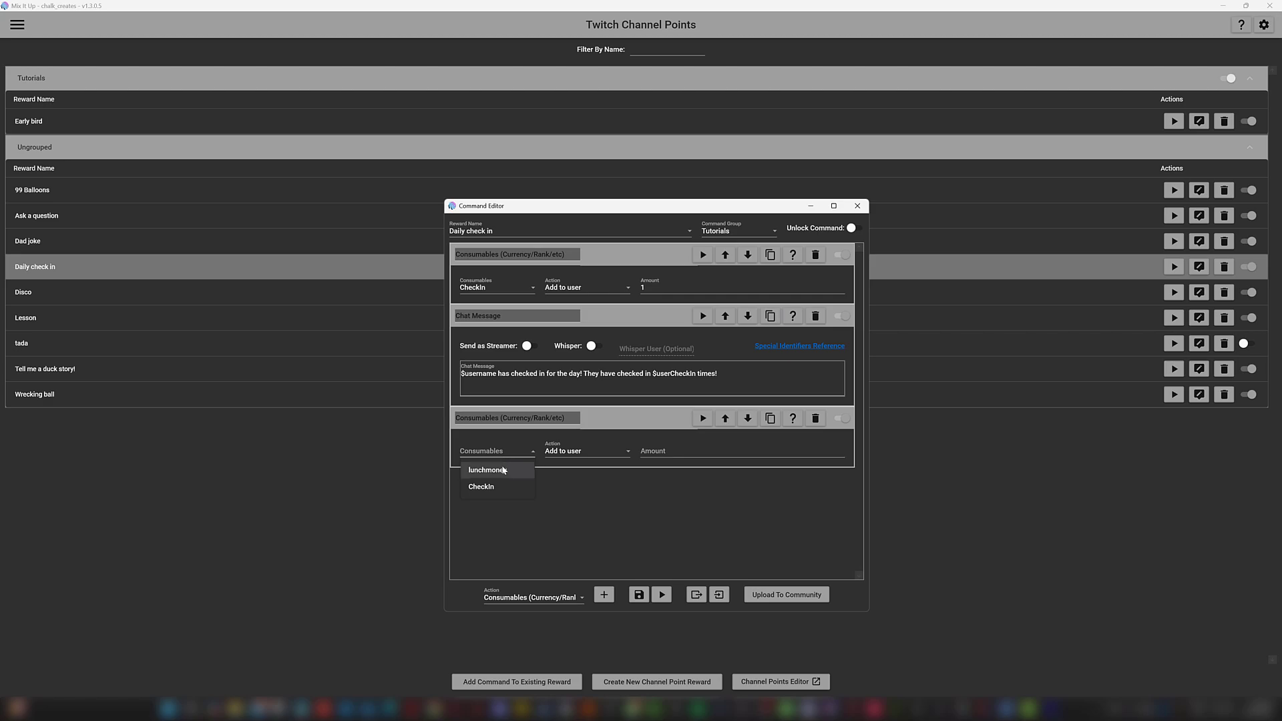
Step: Set the new action to add 5 lunchmoney to the user and save the command
click(505, 471)
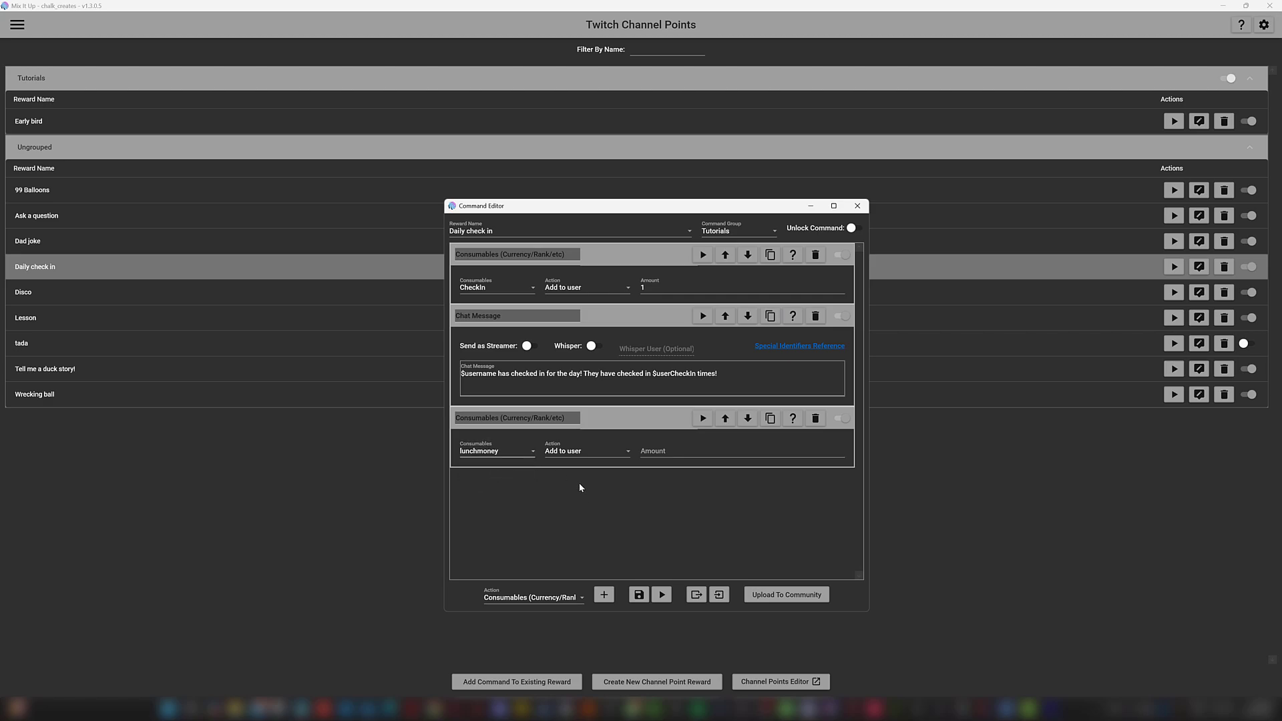
click(686, 454)
click(697, 503)
click(639, 598)
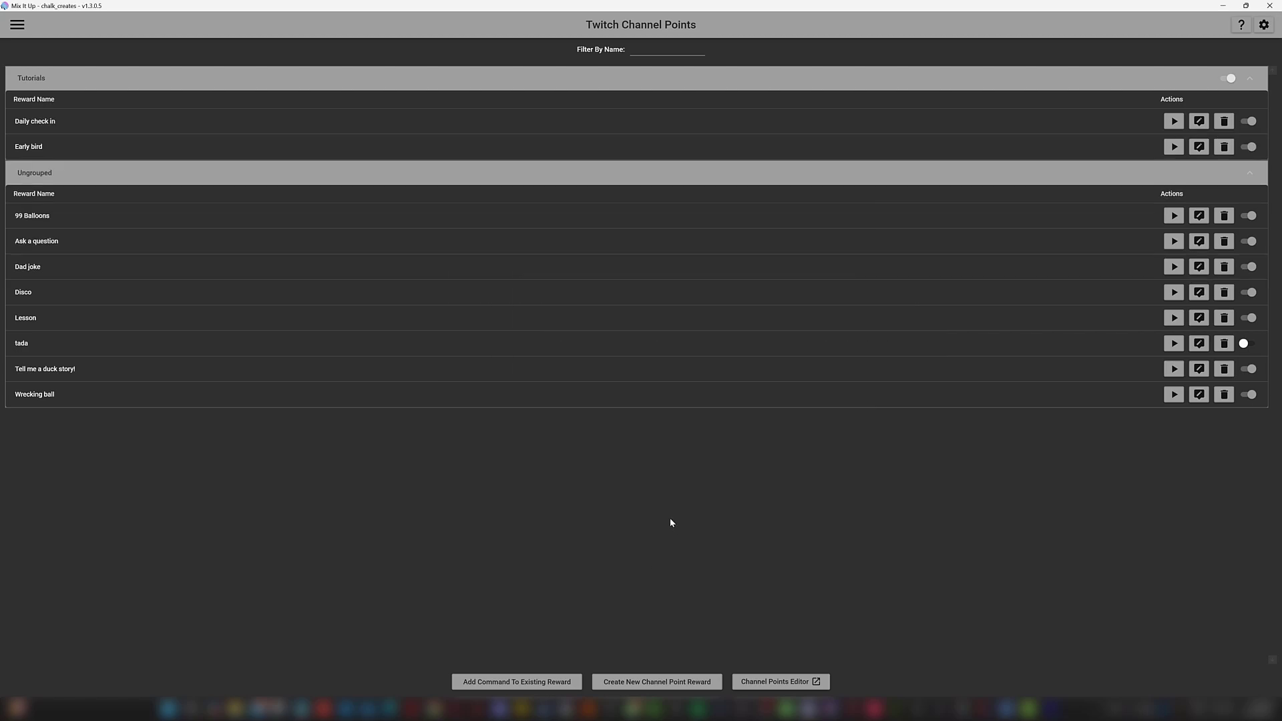
Step: Enable Cooldown & Limits on Daily check in with 1 redemption per user per stream
click(287, 172)
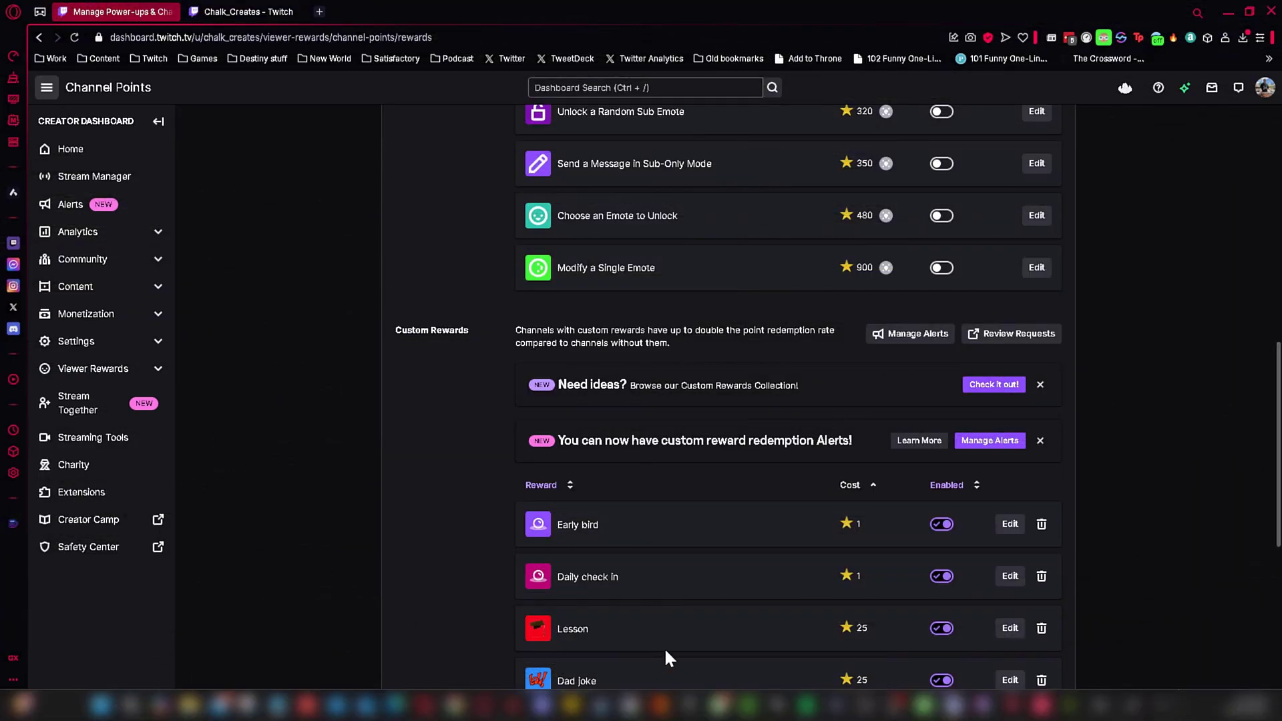
click(1008, 579)
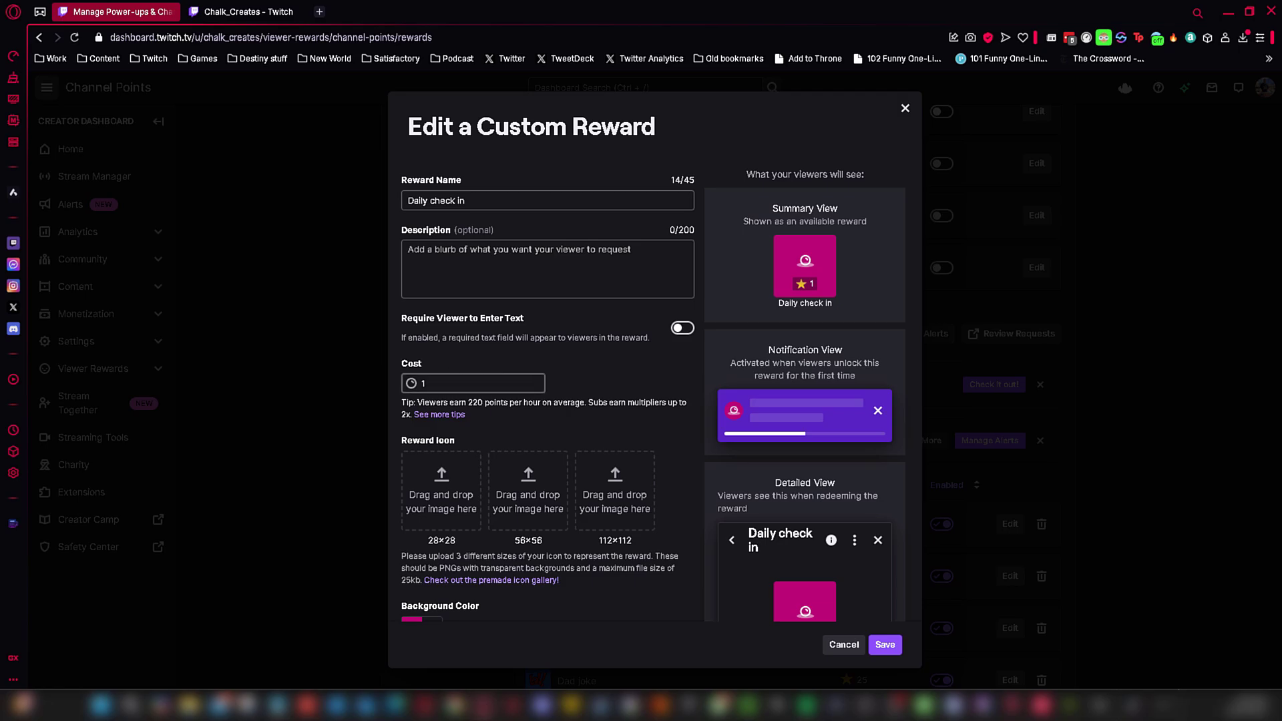
scroll(585, 511, down, 2)
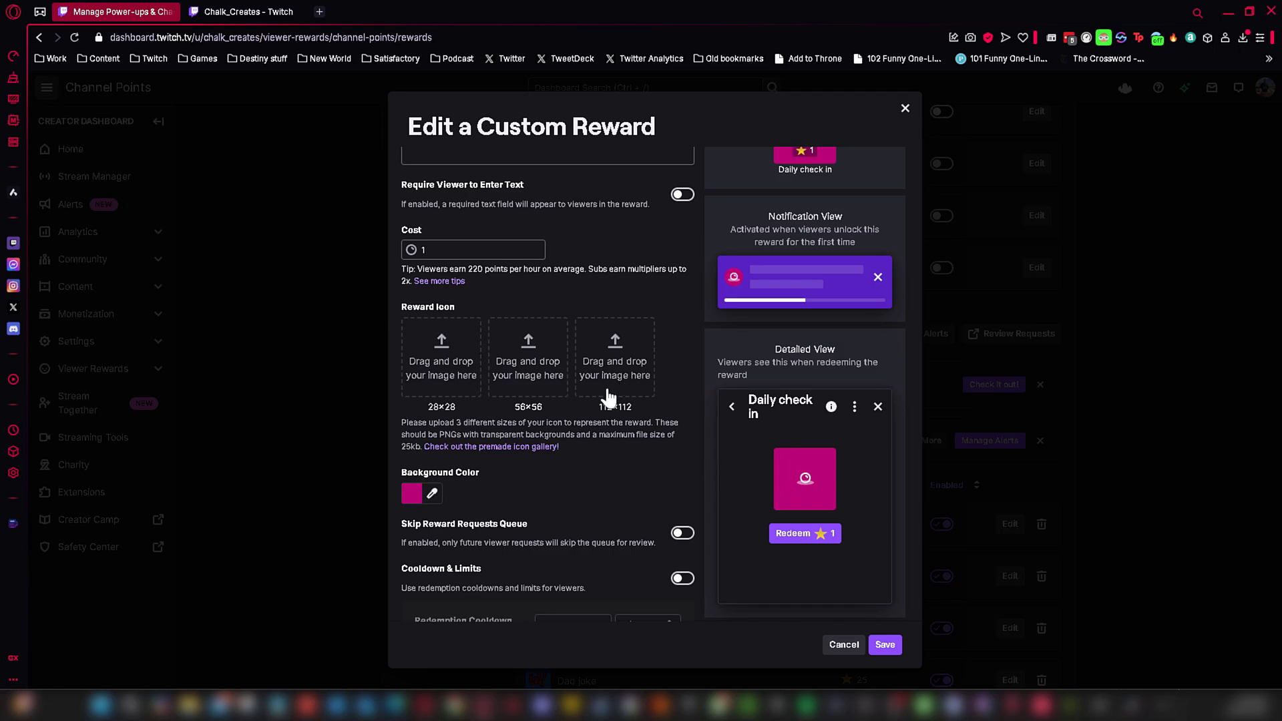
scroll(610, 398, down, 2)
scroll(610, 376, down, 1)
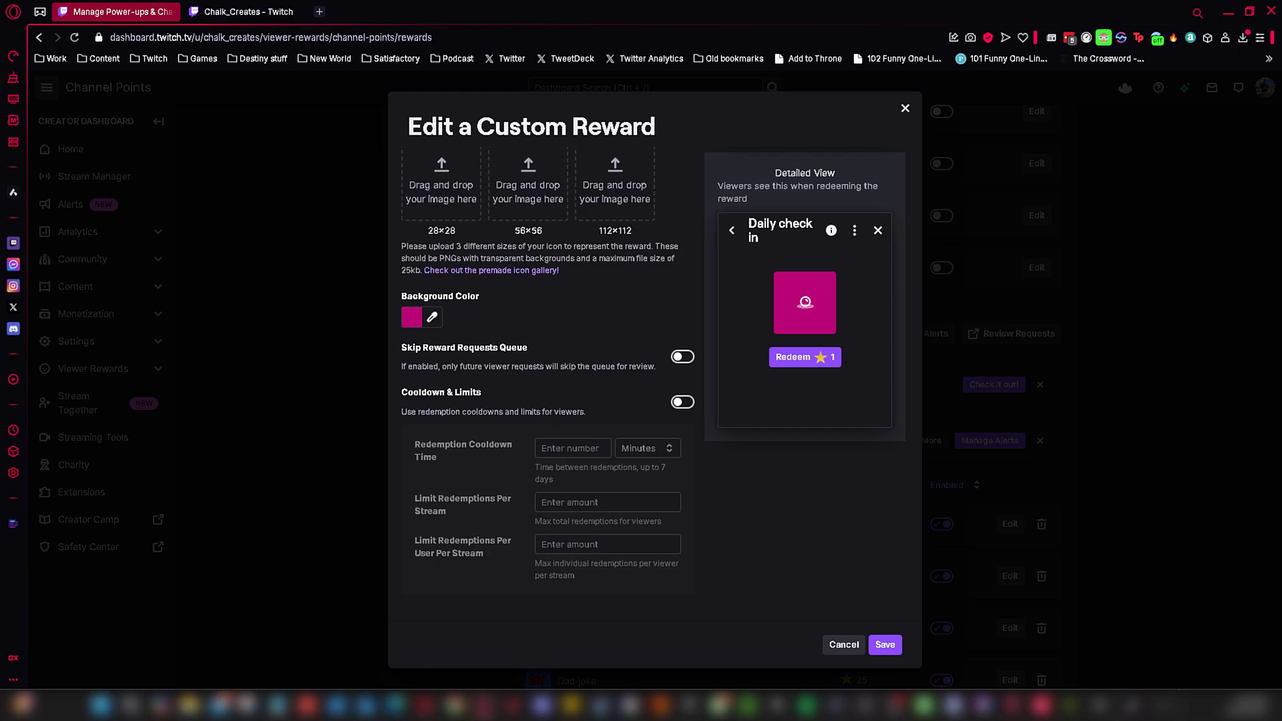
click(682, 402)
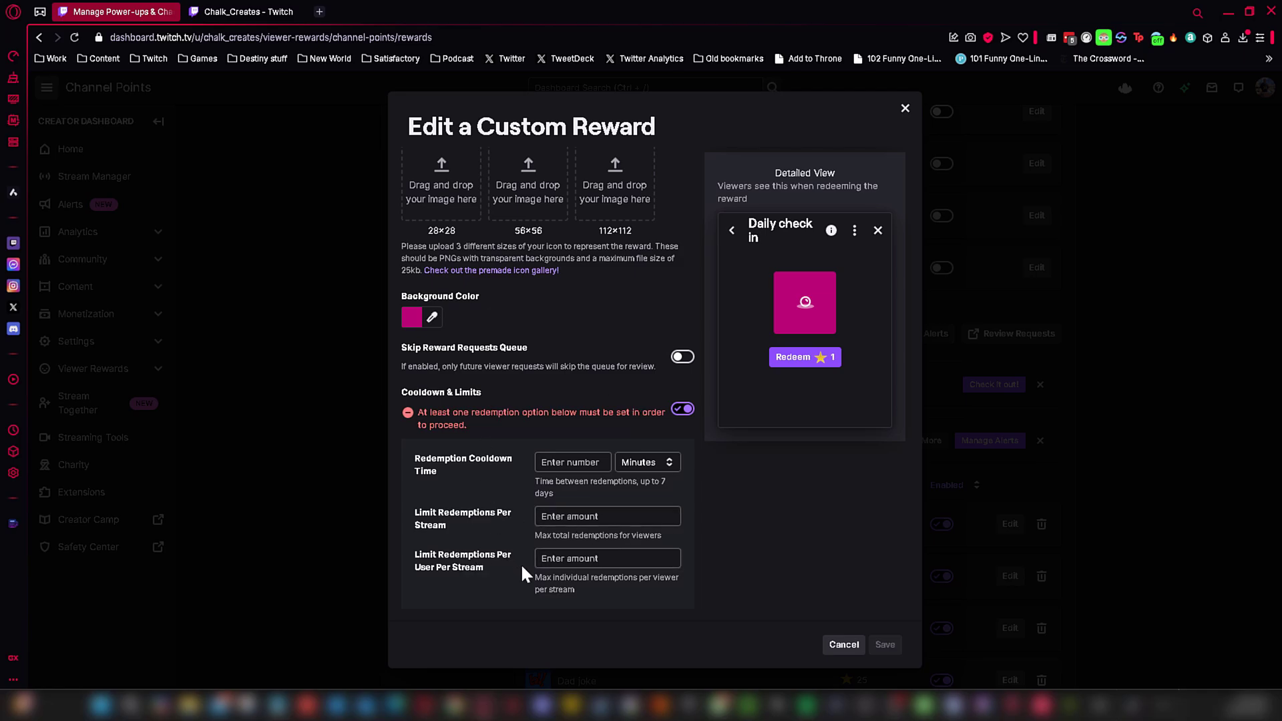
click(607, 559)
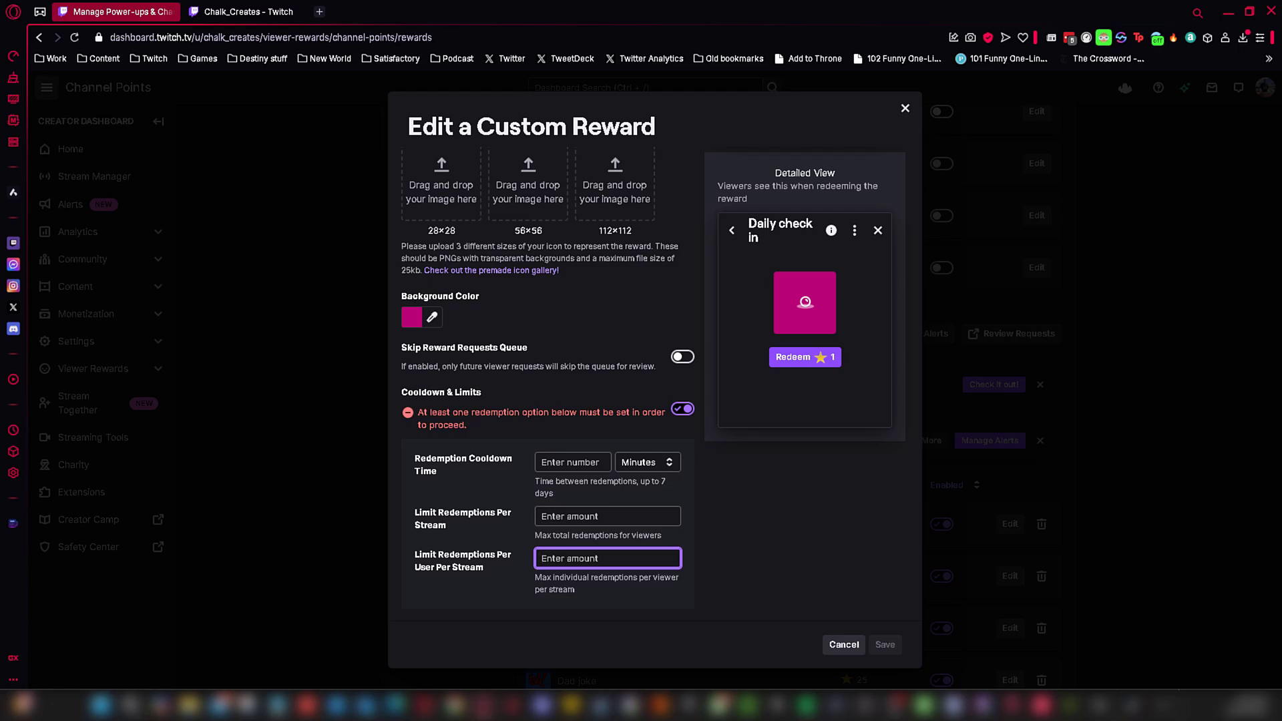
text(1)
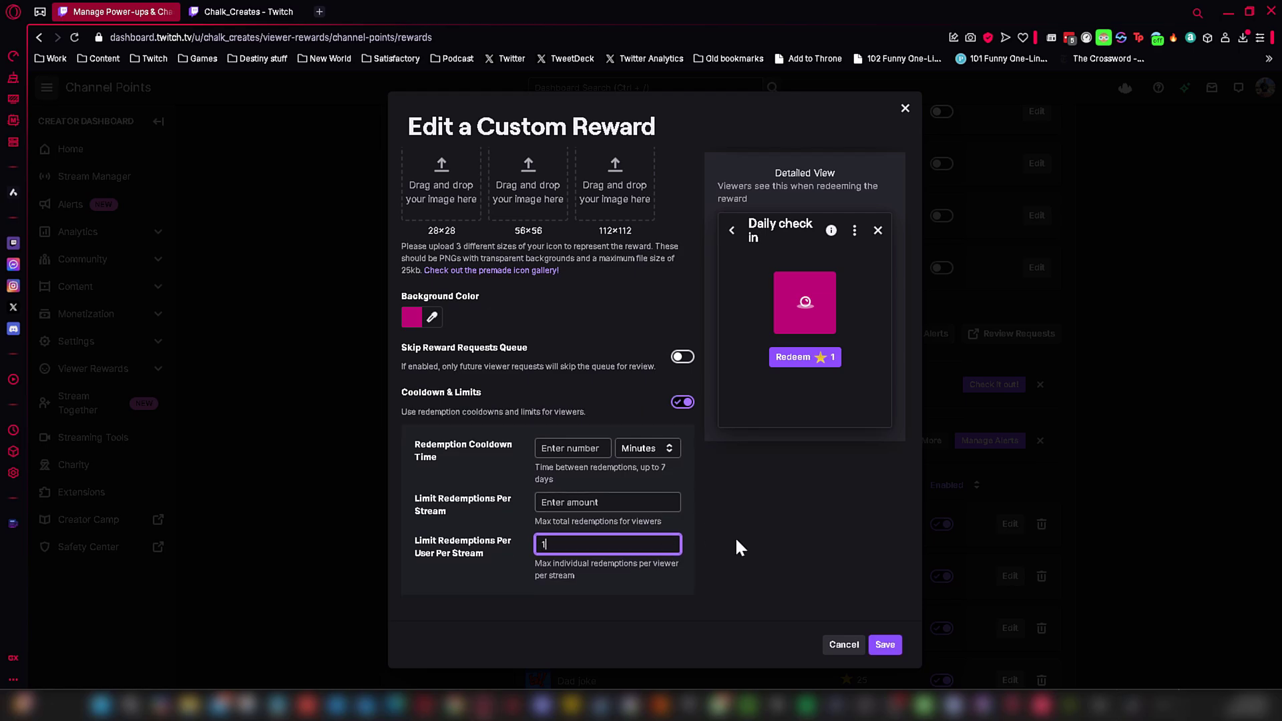
click(887, 646)
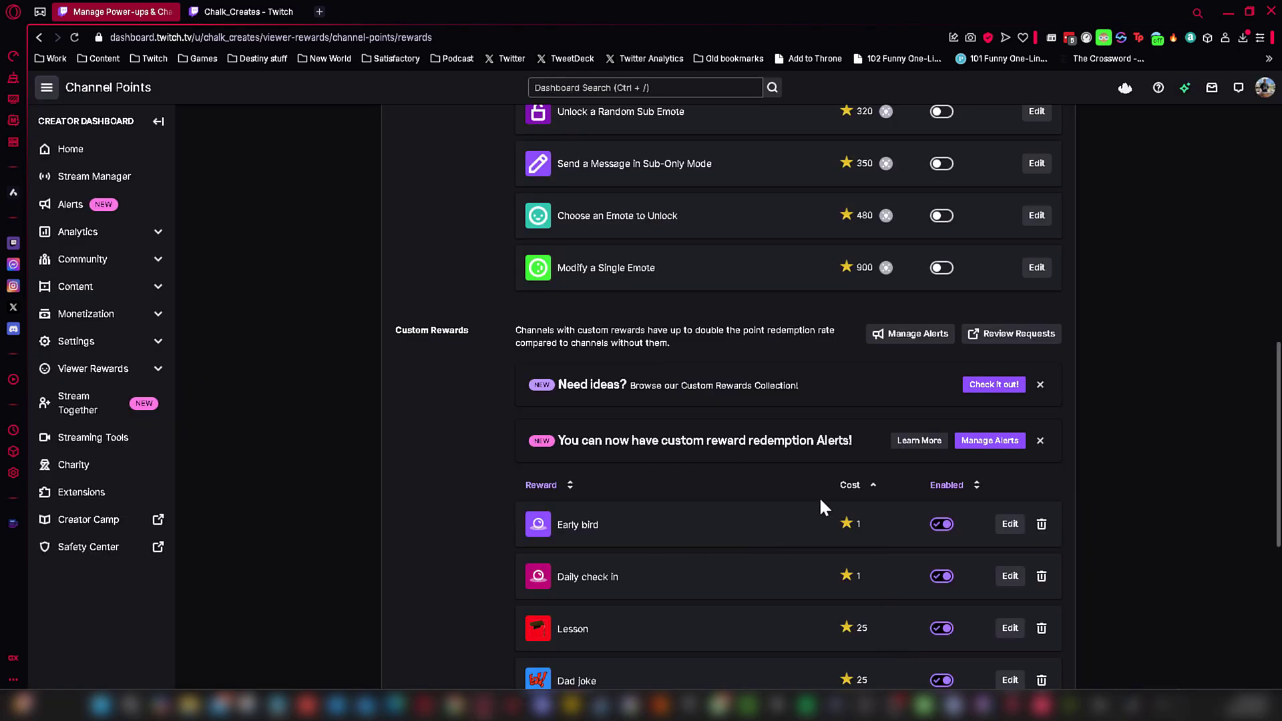
Step: On the channel page, view the Daily check in reward's details in the rewards list
click(238, 14)
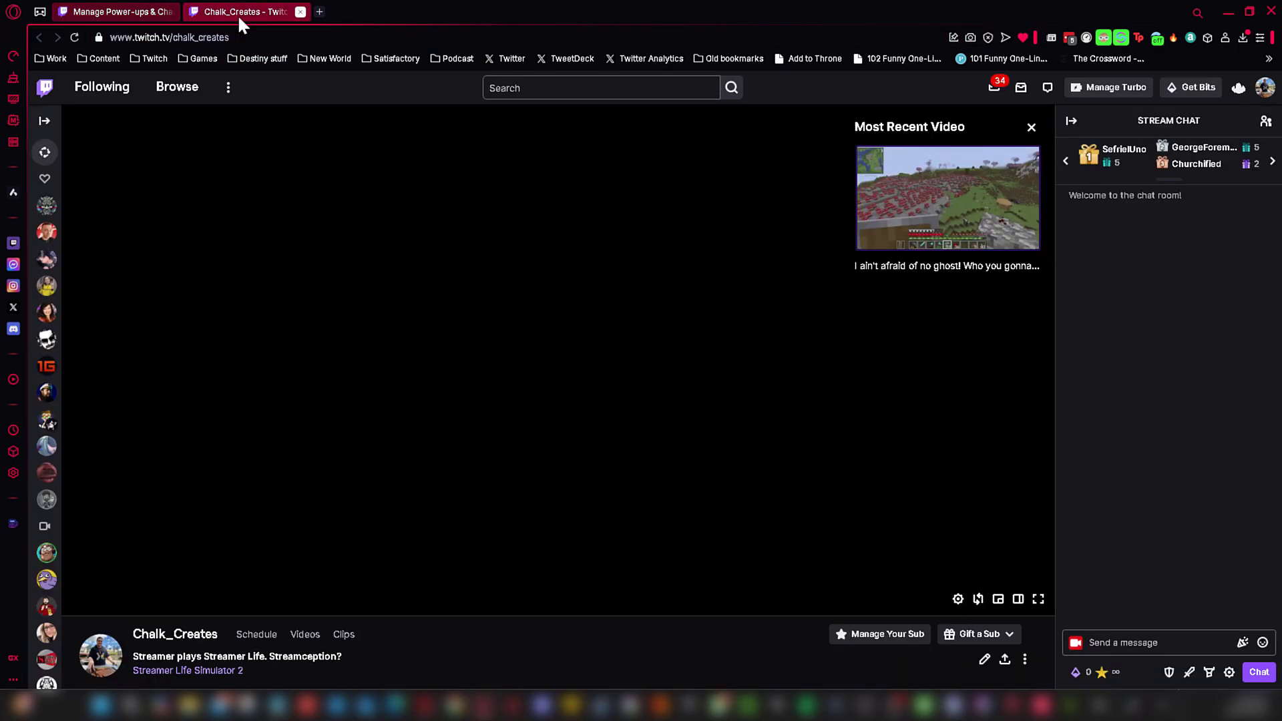
click(1085, 672)
scroll(1102, 548, down, 1)
scroll(1096, 494, up, 1)
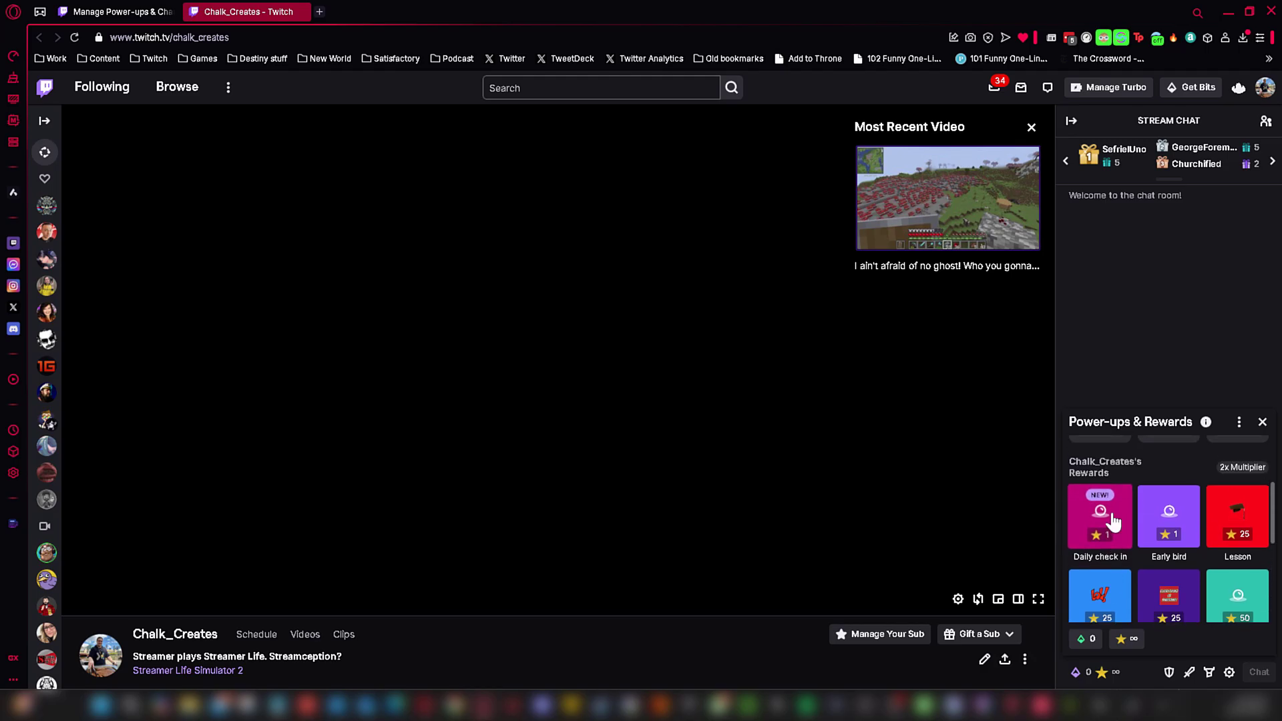
click(1089, 525)
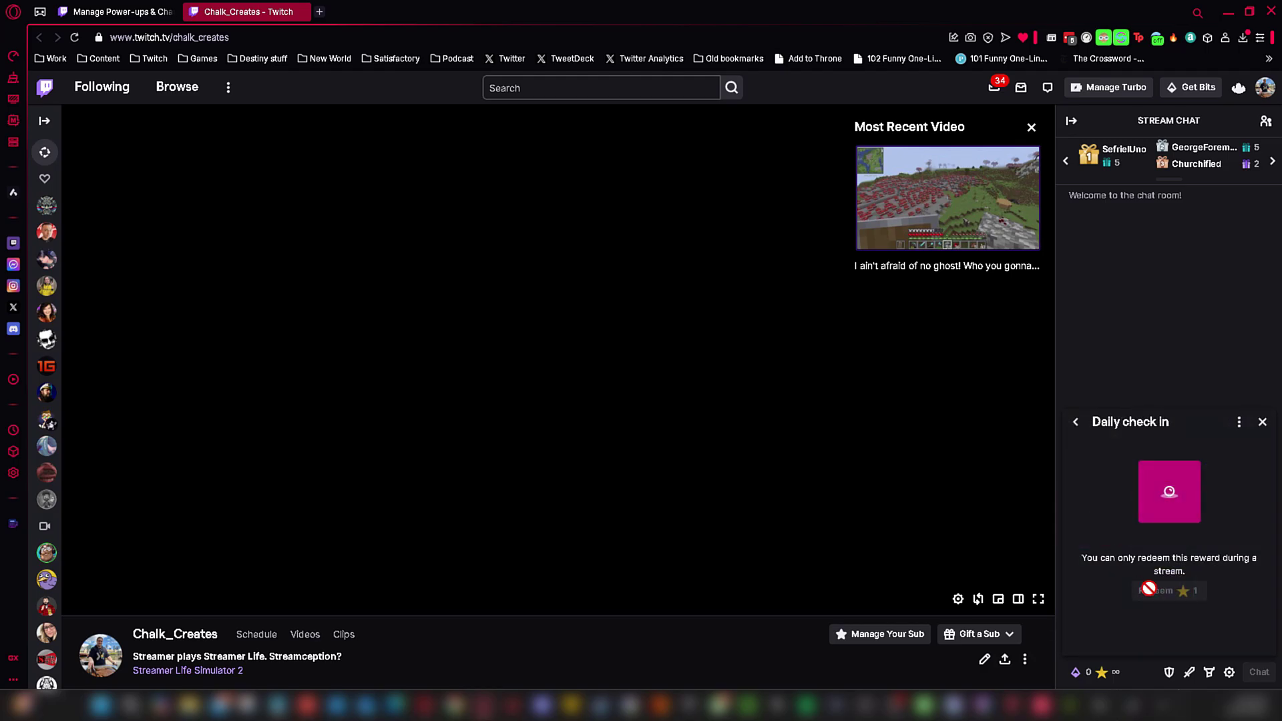
click(1262, 424)
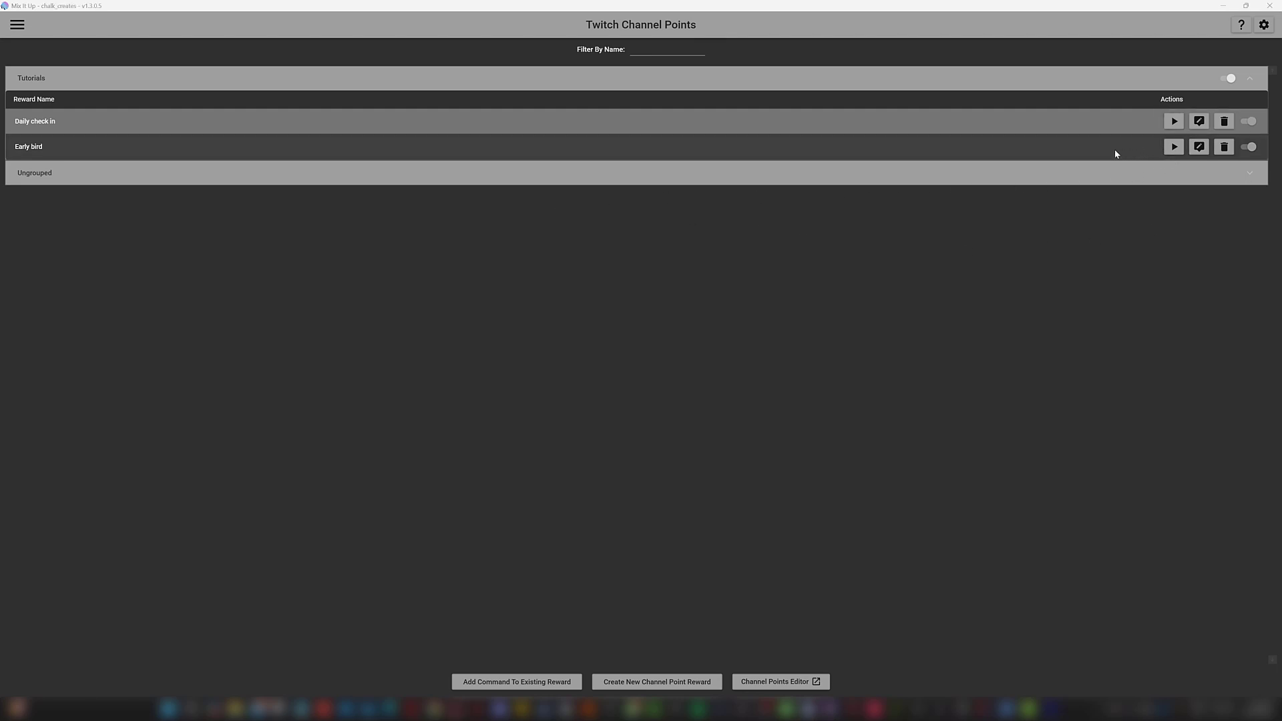
Step: Open the Early bird command in Mix It Up to inspect its actions
click(1200, 148)
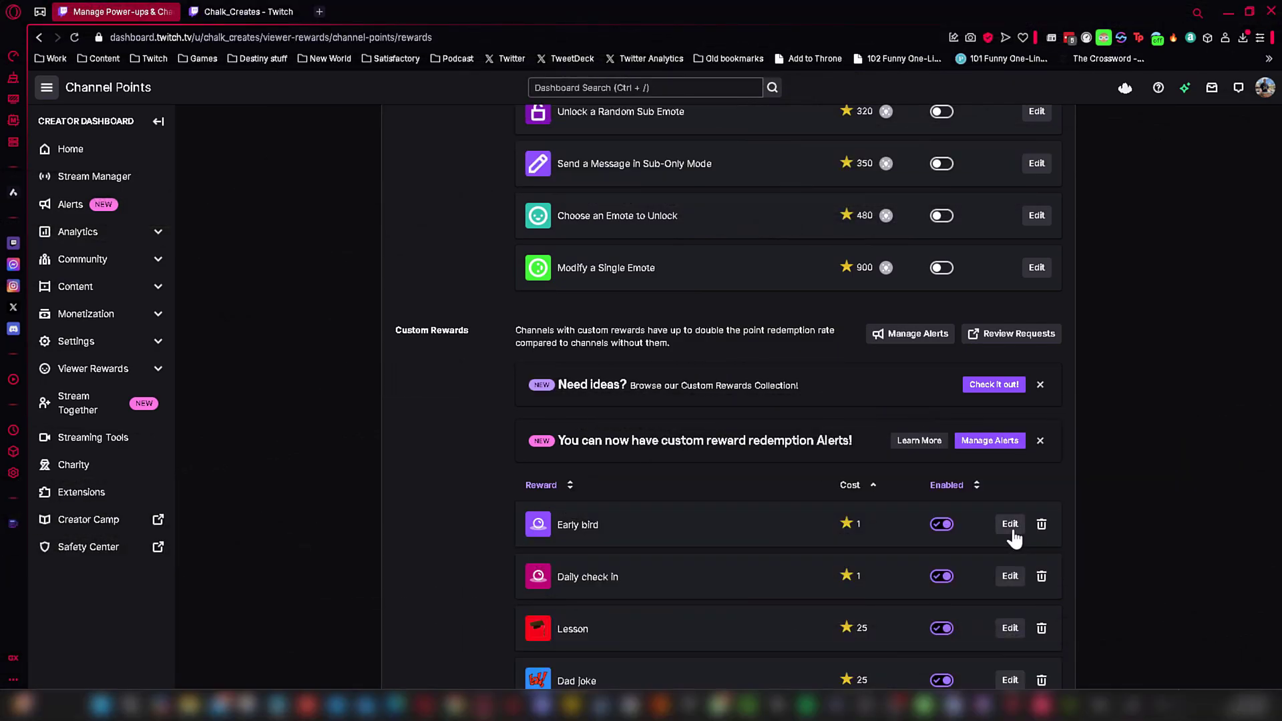
Step: Set the Early bird reward's per-user per-stream redemption limit to 1 and save
click(1012, 529)
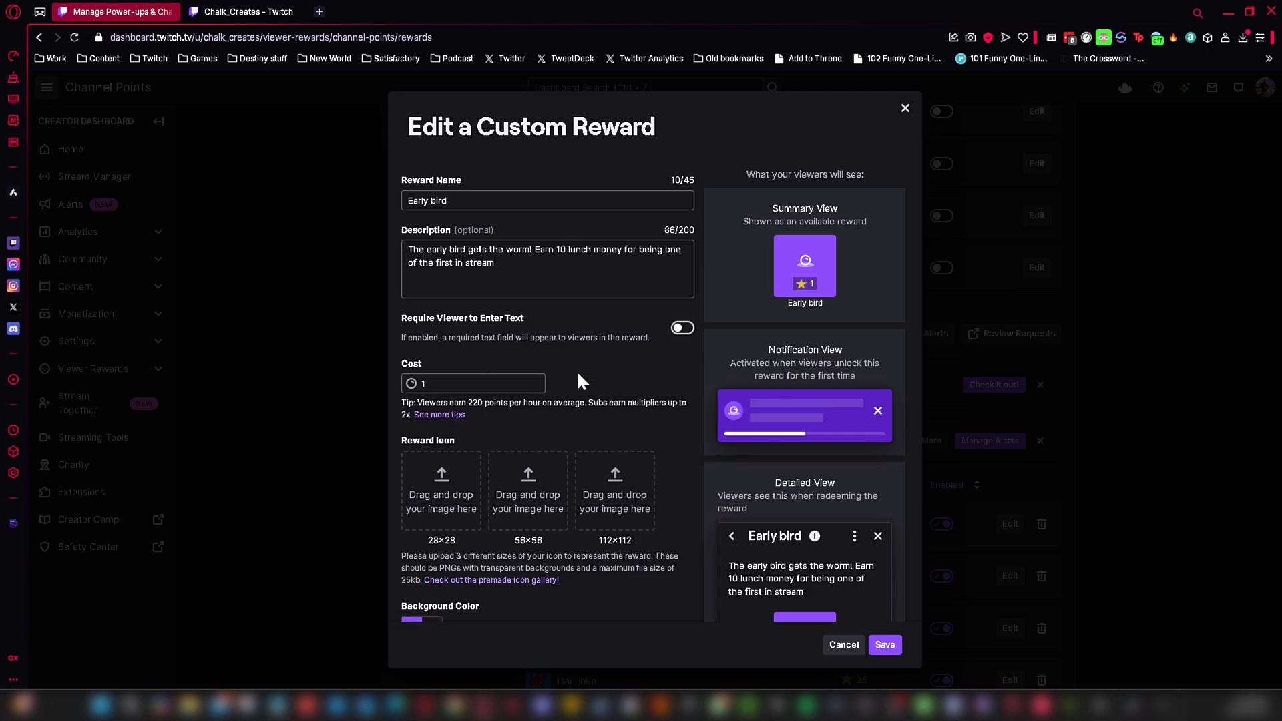
scroll(591, 354, down, 1)
scroll(592, 354, down, 1)
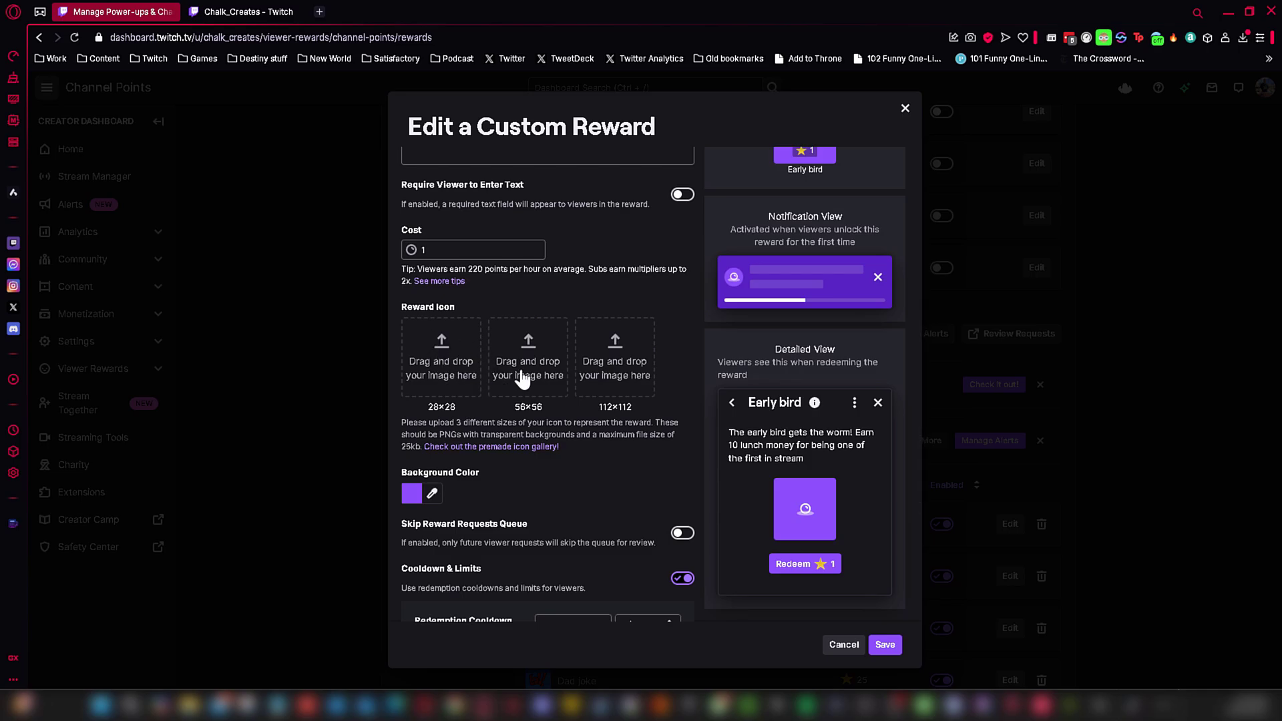
scroll(648, 401, down, 1)
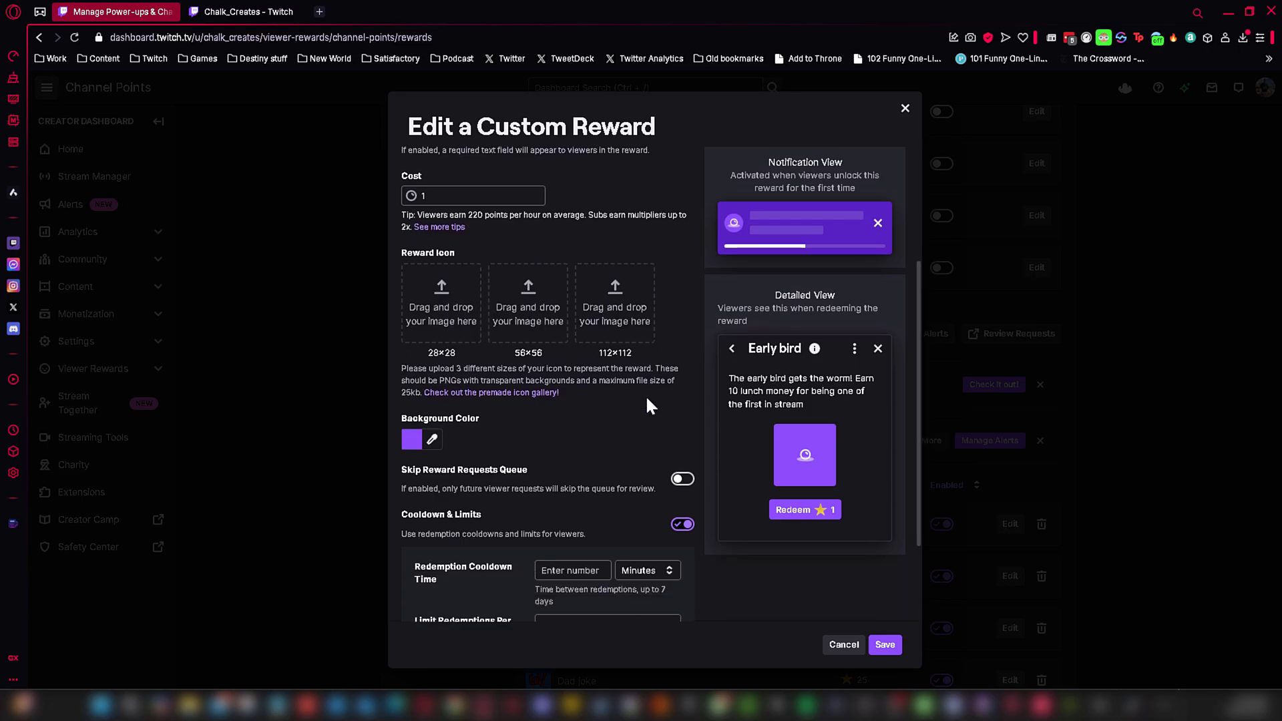
scroll(543, 394, down, 1)
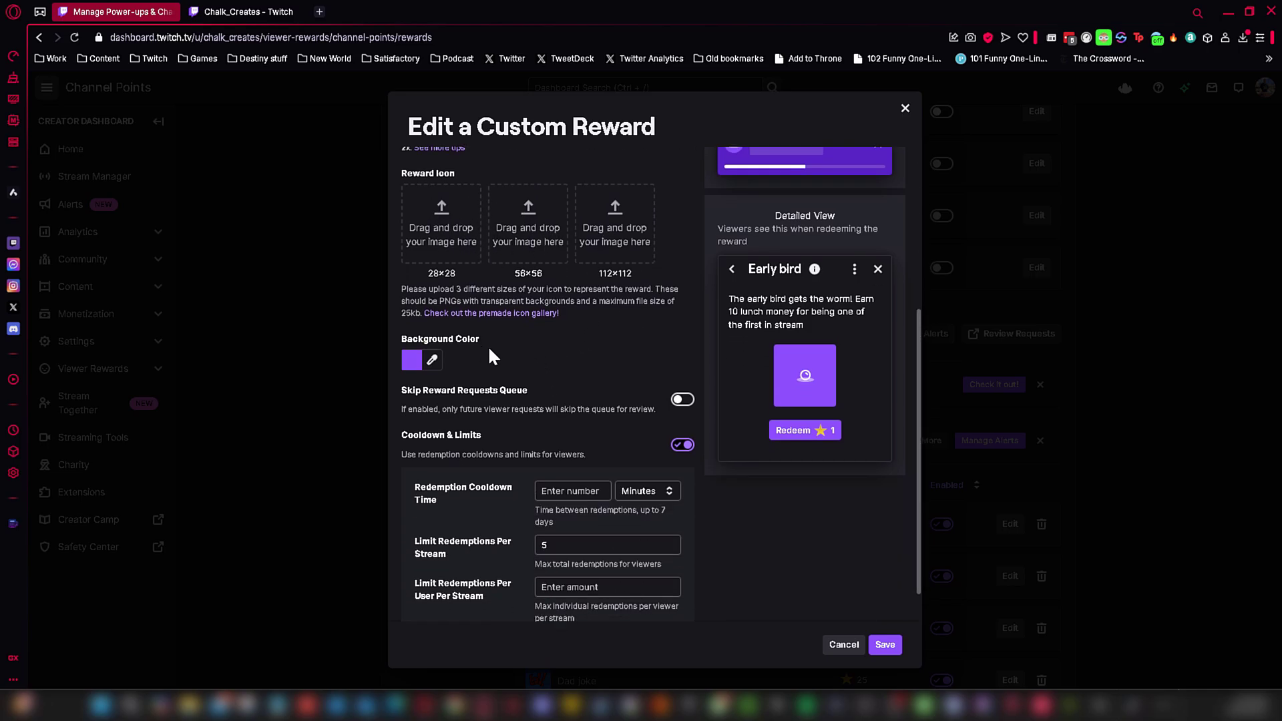
scroll(587, 351, down, 1)
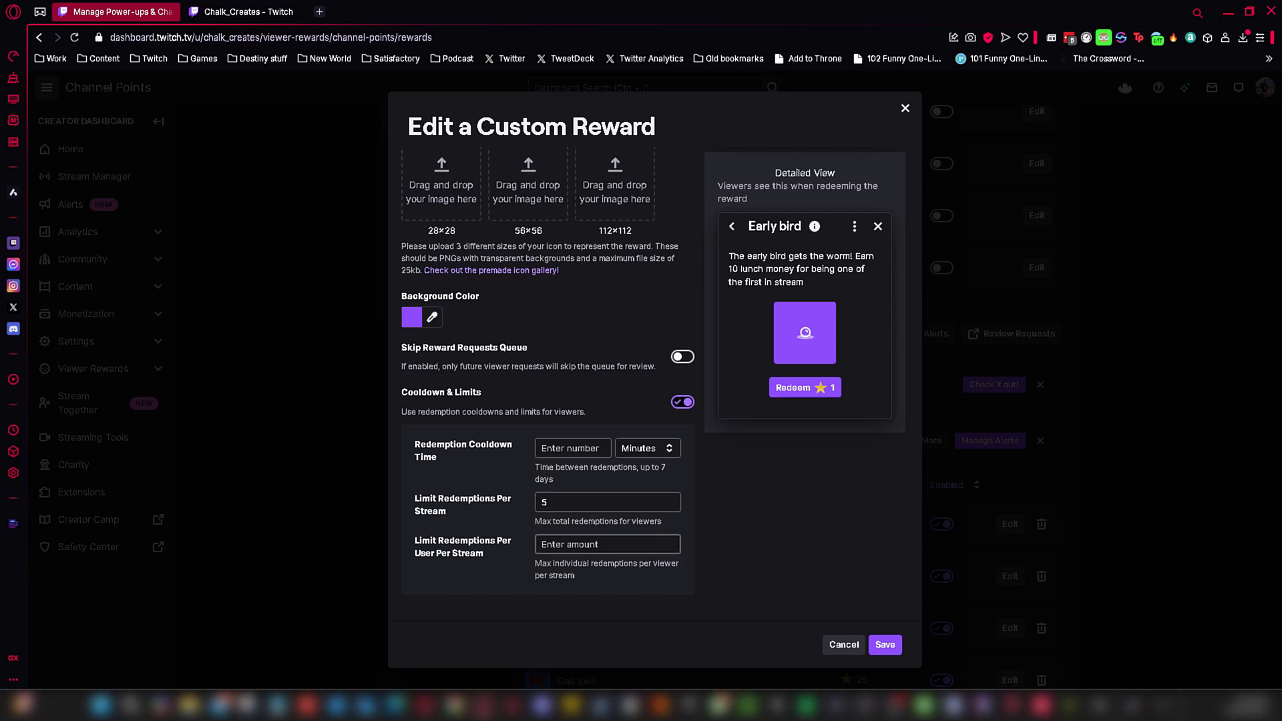
click(588, 544)
text(1)
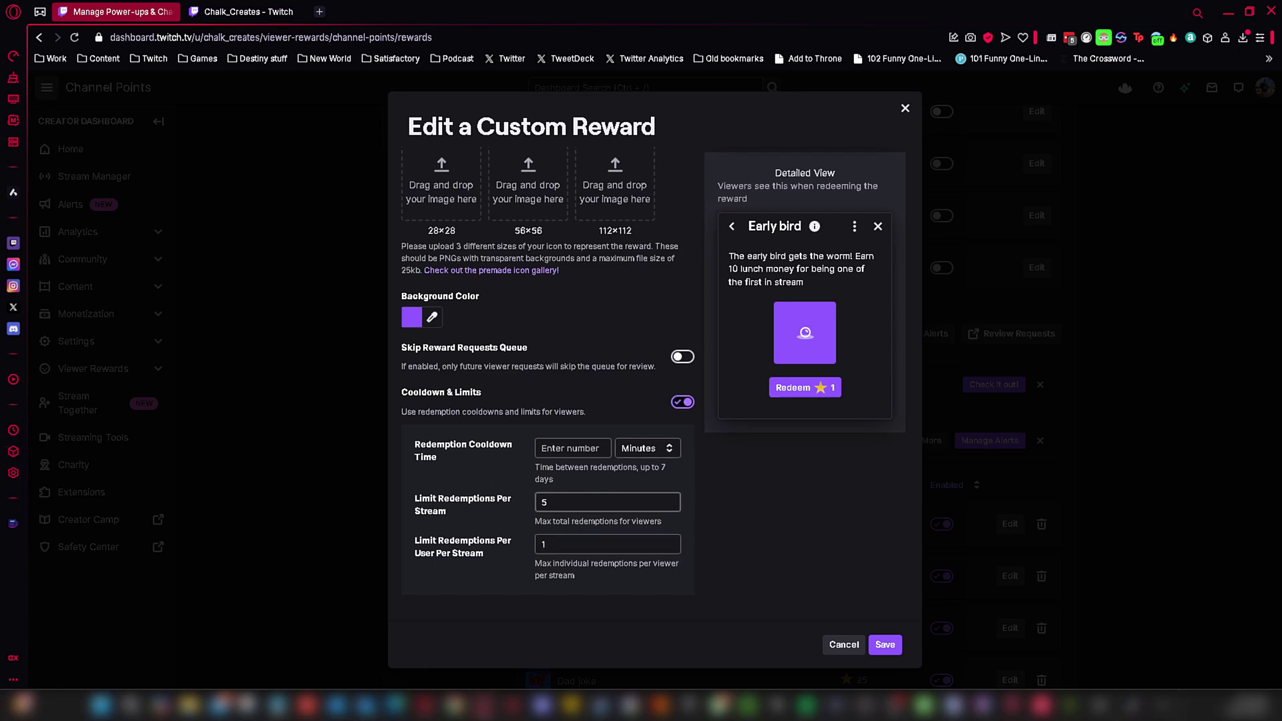
scroll(651, 538, up, 5)
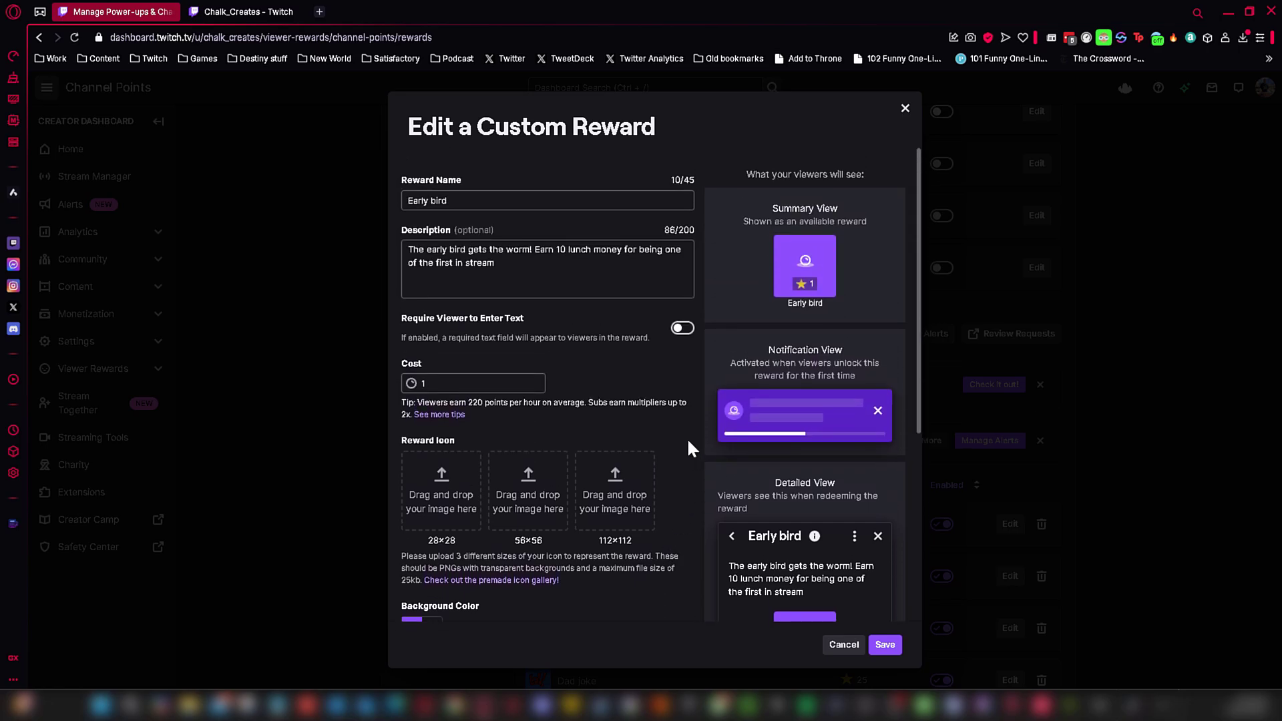
click(884, 646)
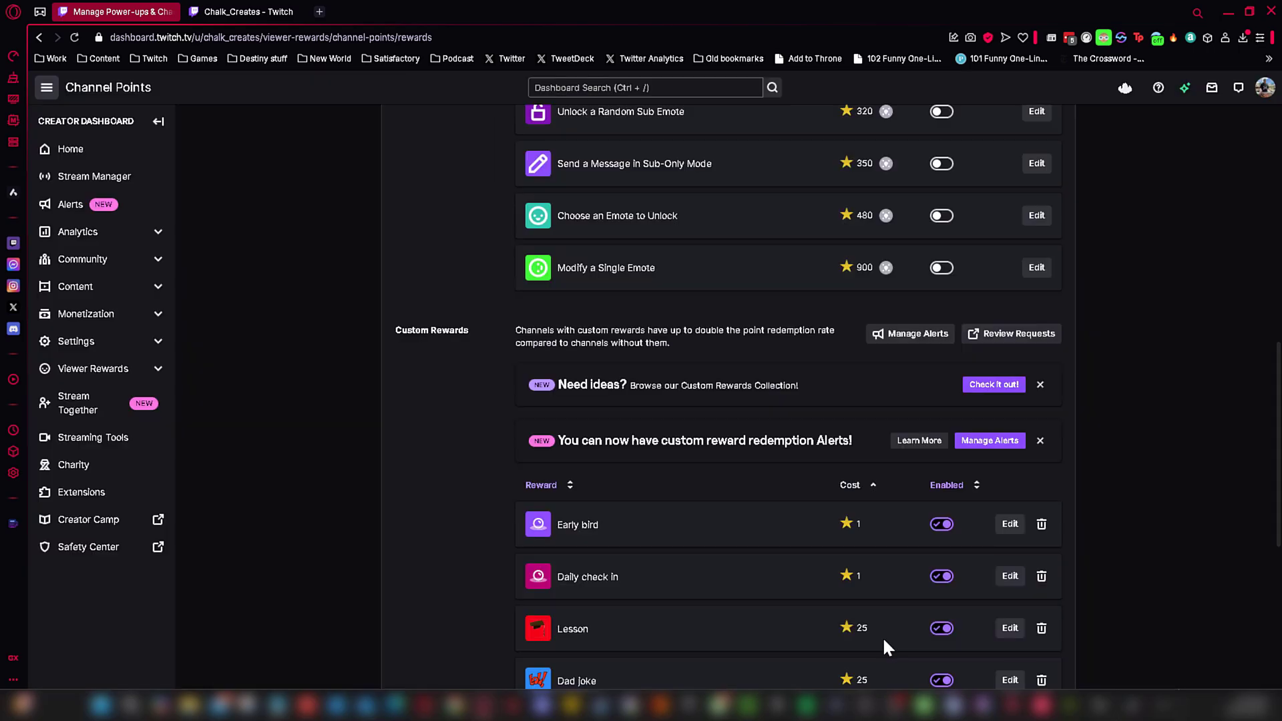
click(238, 10)
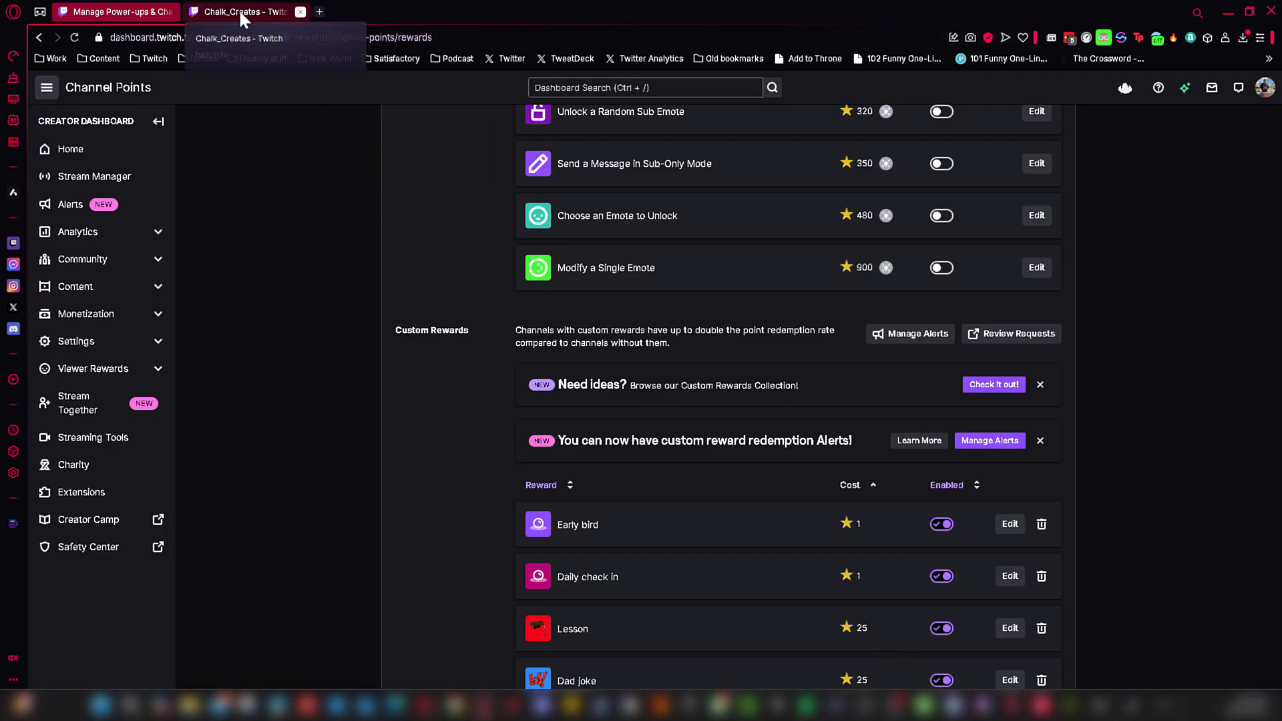